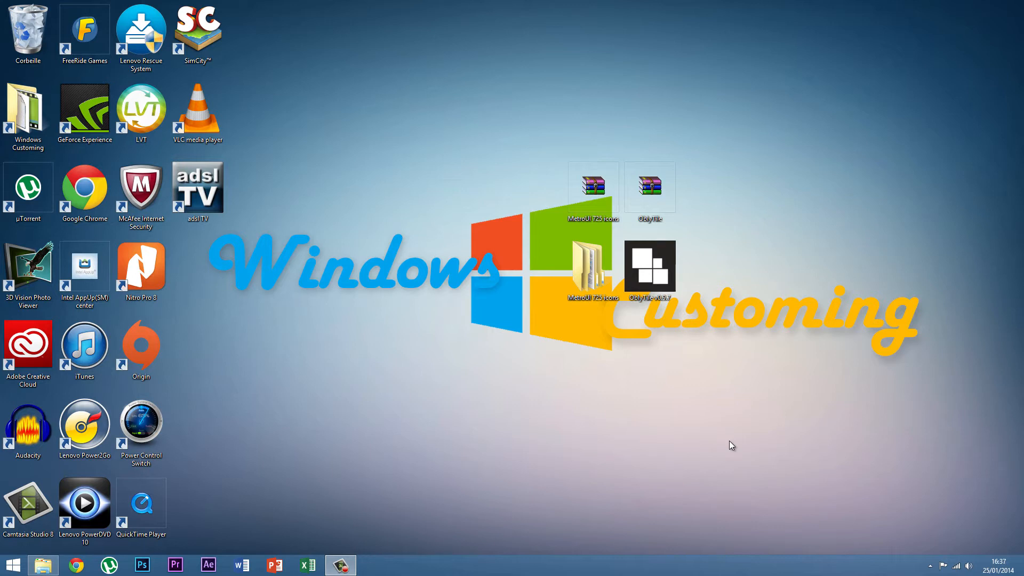
# - Look over the app tiles across the Start screen and return to the desktop
pyautogui.click(13, 564)
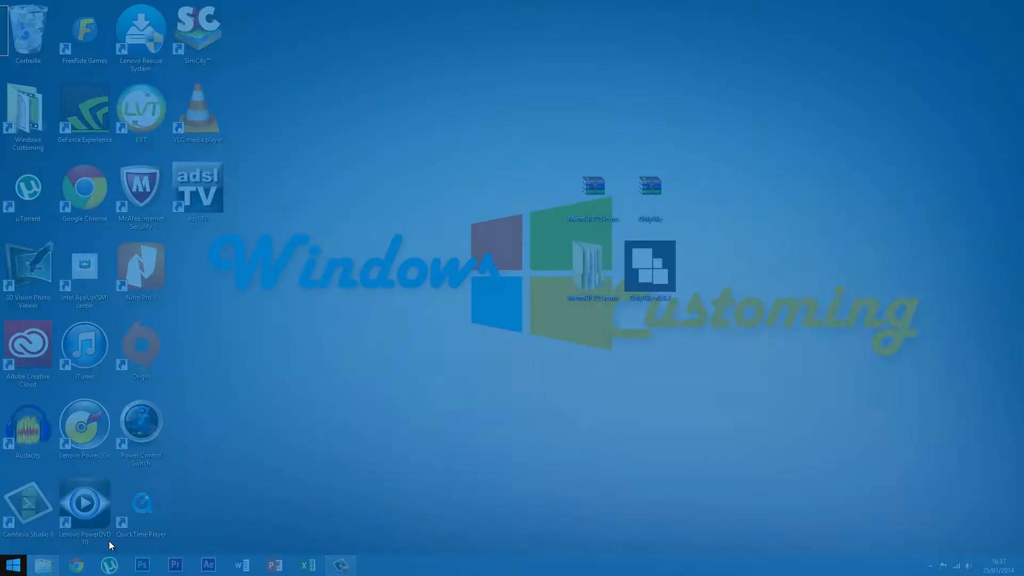
pyautogui.scroll(-2, 618, 283)
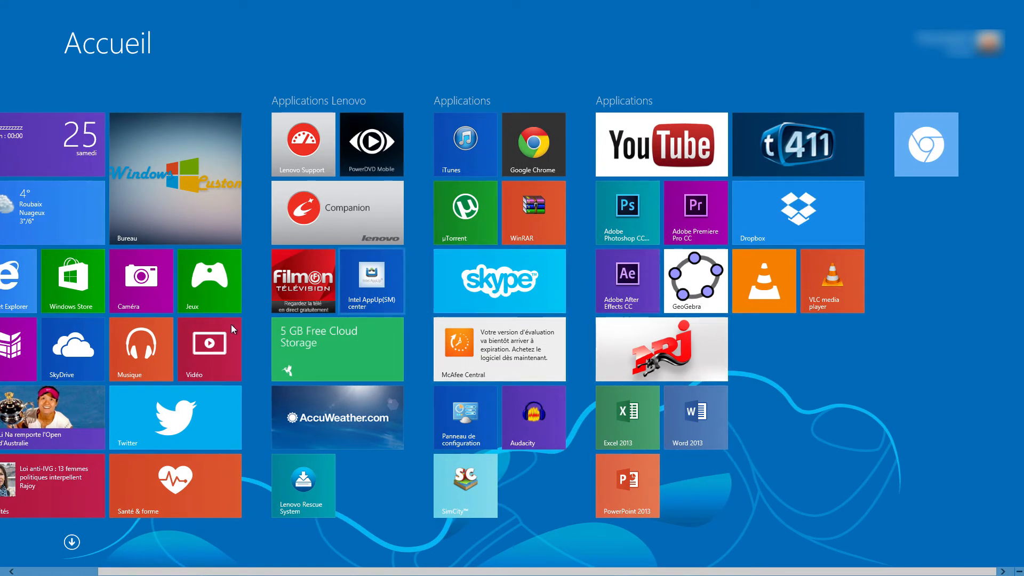
pyautogui.scroll(2, 116, 321)
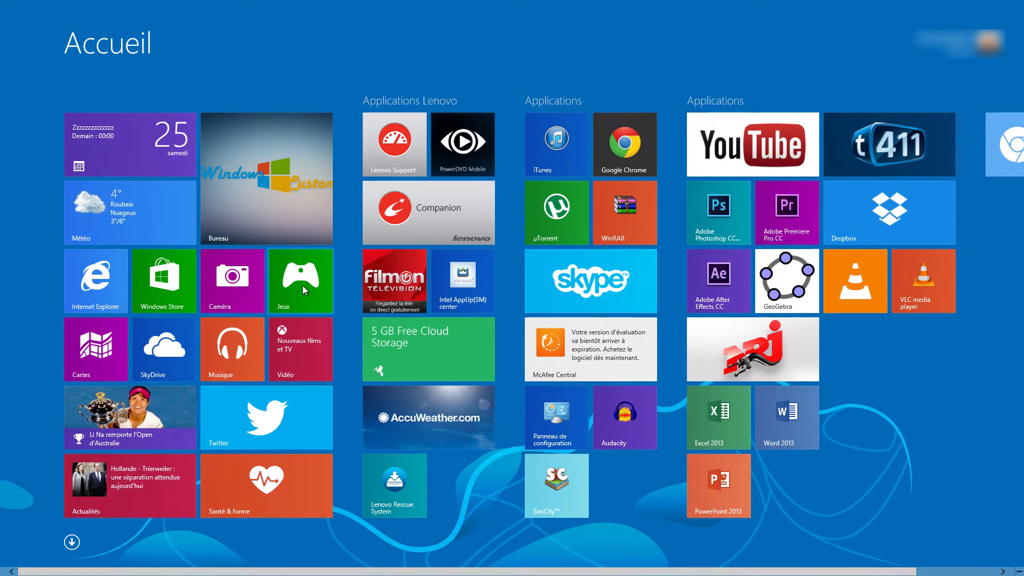
pyautogui.scroll(-2, 342, 282)
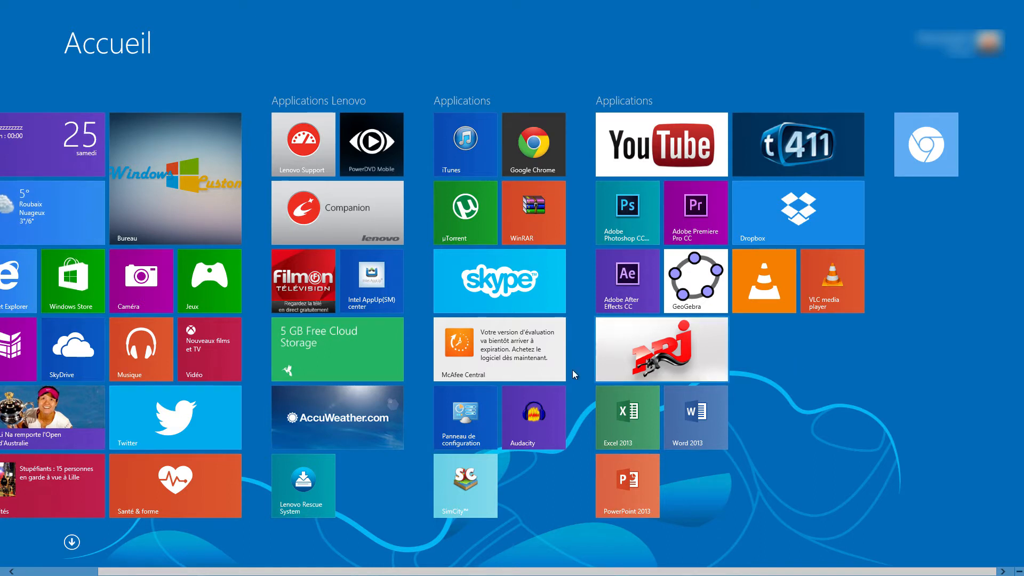
pyautogui.hscroll(-2, 436, 357)
pyautogui.click(13, 562)
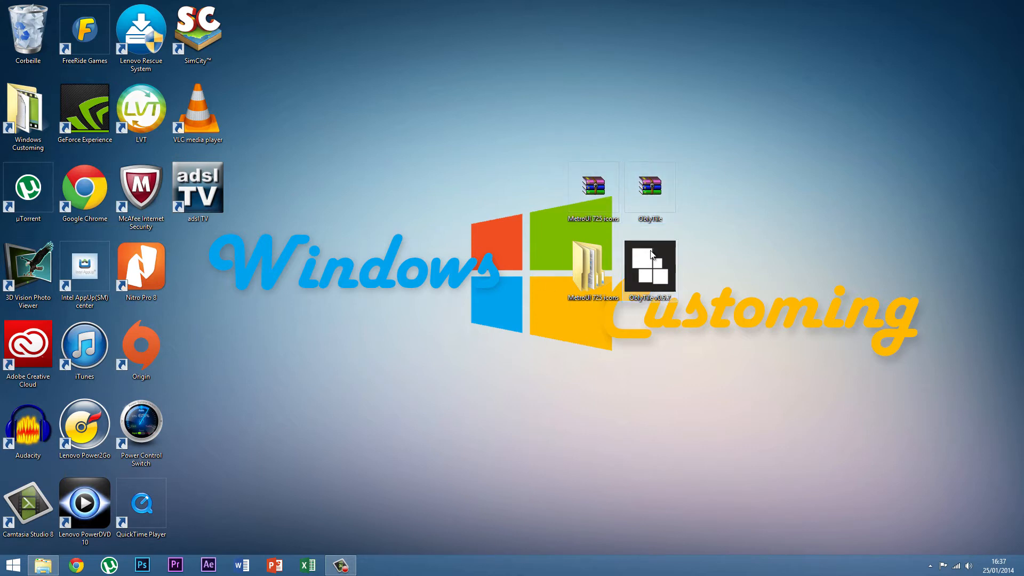
# - Launch OblyTile v0.9.7 from the desktop and move its window clear of the desktop icons
pyautogui.doubleClick(648, 267)
pyautogui.moveTo(499, 152); pyautogui.dragTo(491, 275)
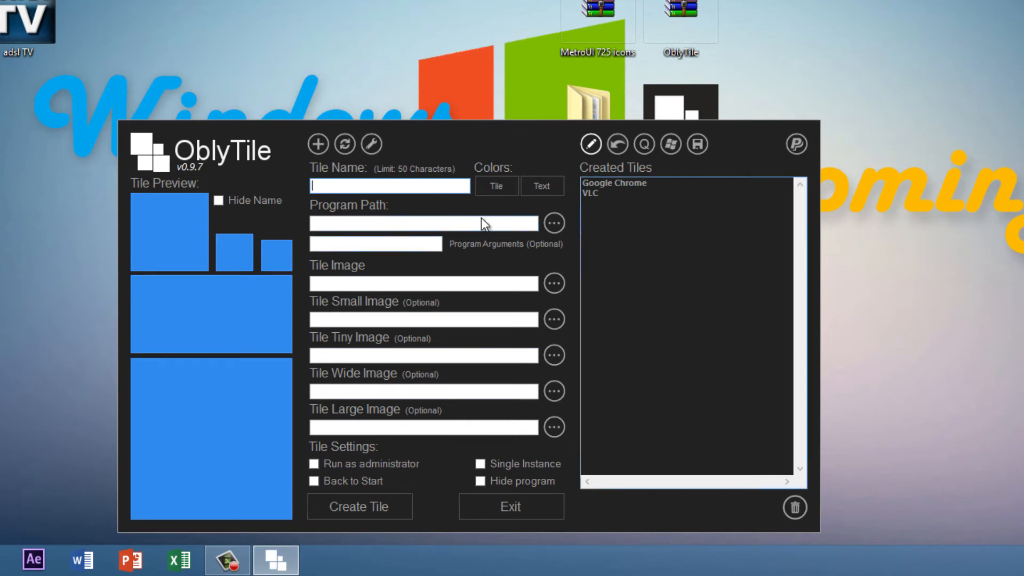
pyautogui.click(534, 225)
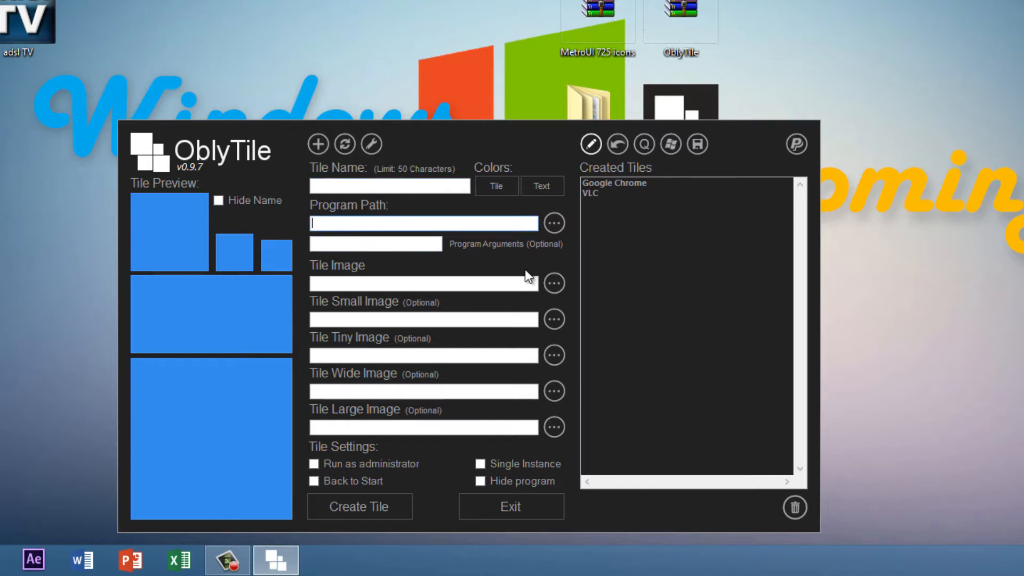
pyautogui.click(483, 283)
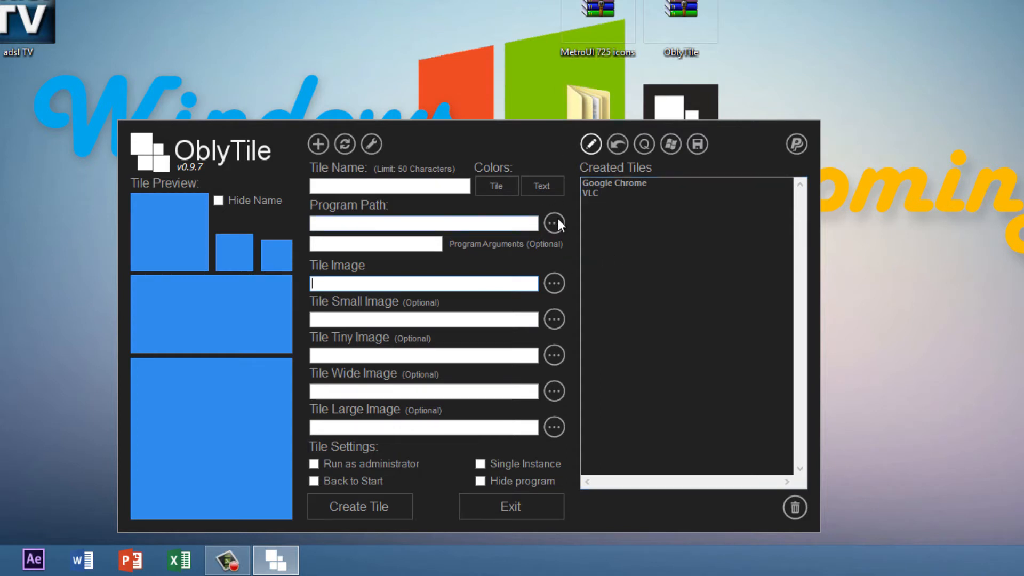
# - Display the list of installed program shortcuts and load the Adobe Photoshop CC shortcut into the tile form
pyautogui.click(613, 146)
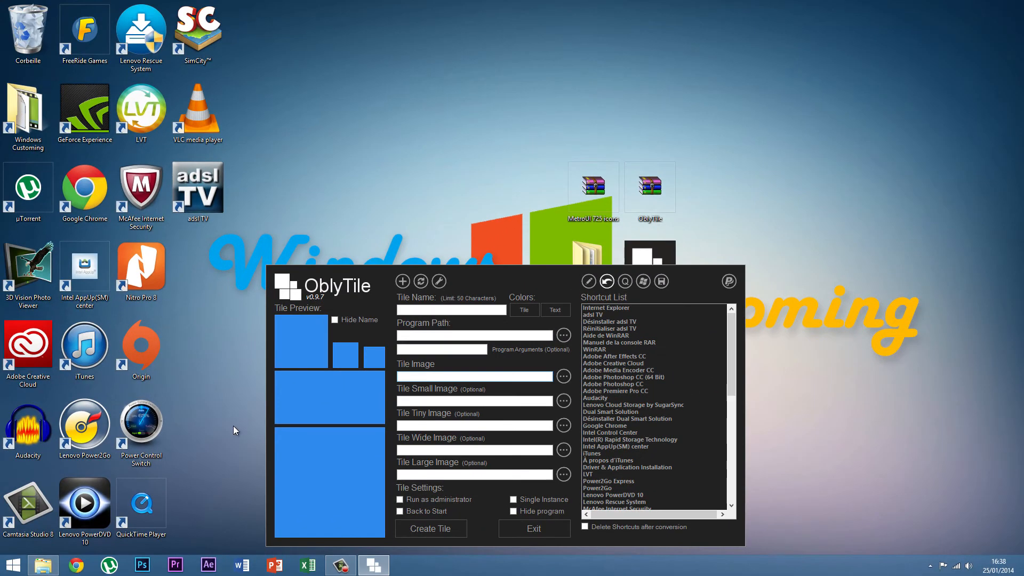
pyautogui.click(9, 564)
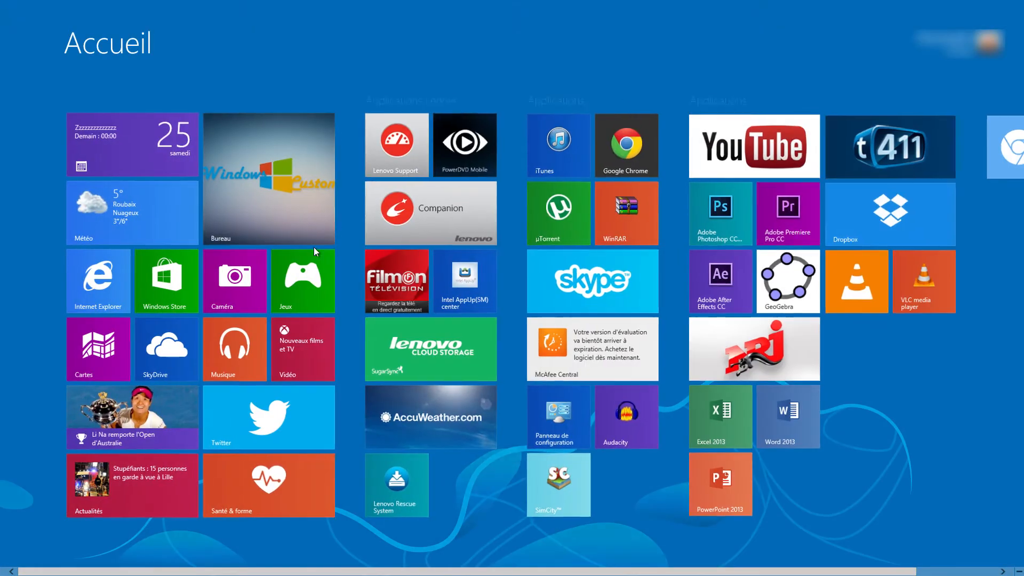
pyautogui.click(2, 563)
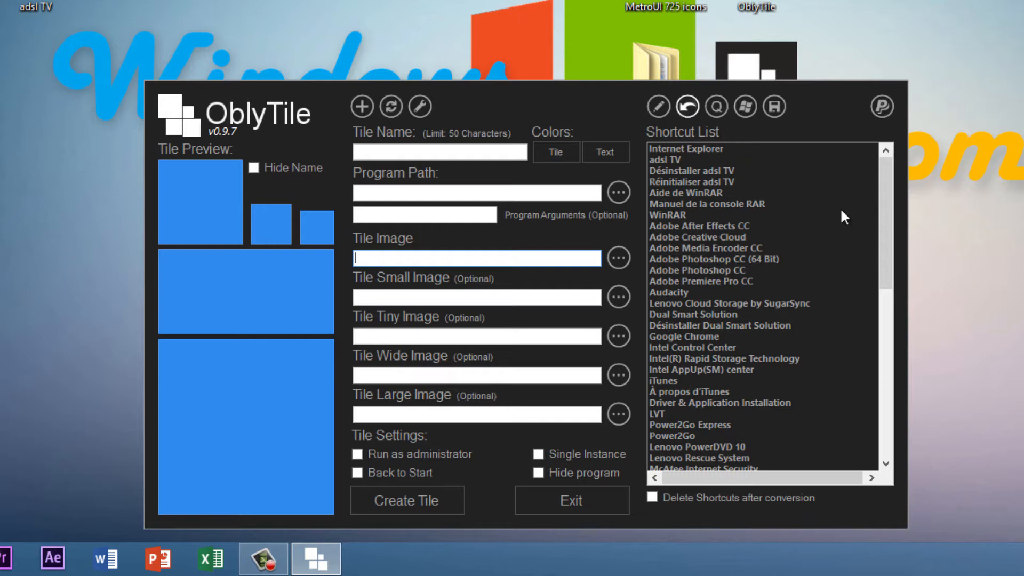
pyautogui.moveTo(884, 205); pyautogui.dragTo(879, 348)
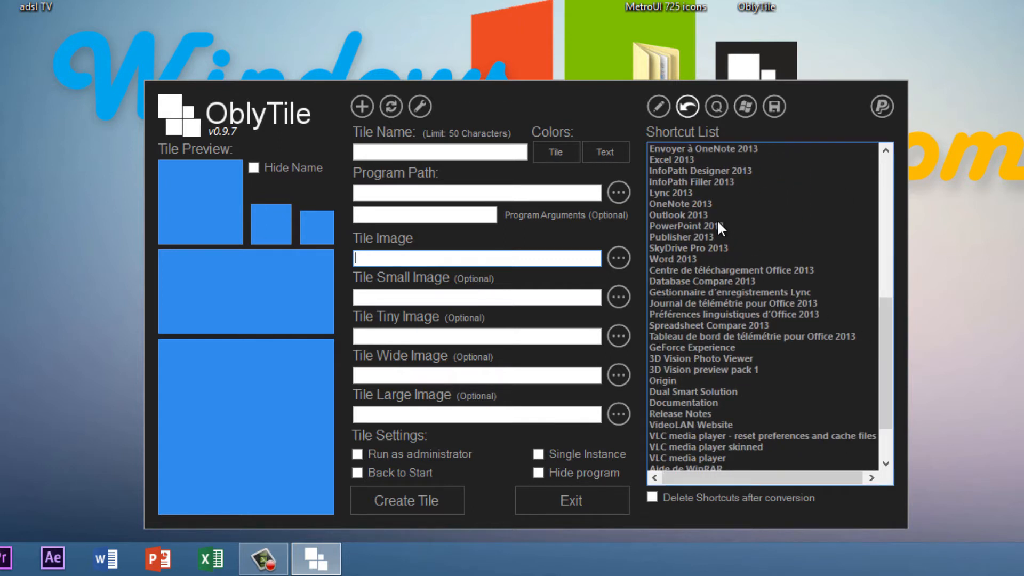
pyautogui.moveTo(887, 322); pyautogui.dragTo(885, 360)
pyautogui.moveTo(886, 405); pyautogui.dragTo(894, 246)
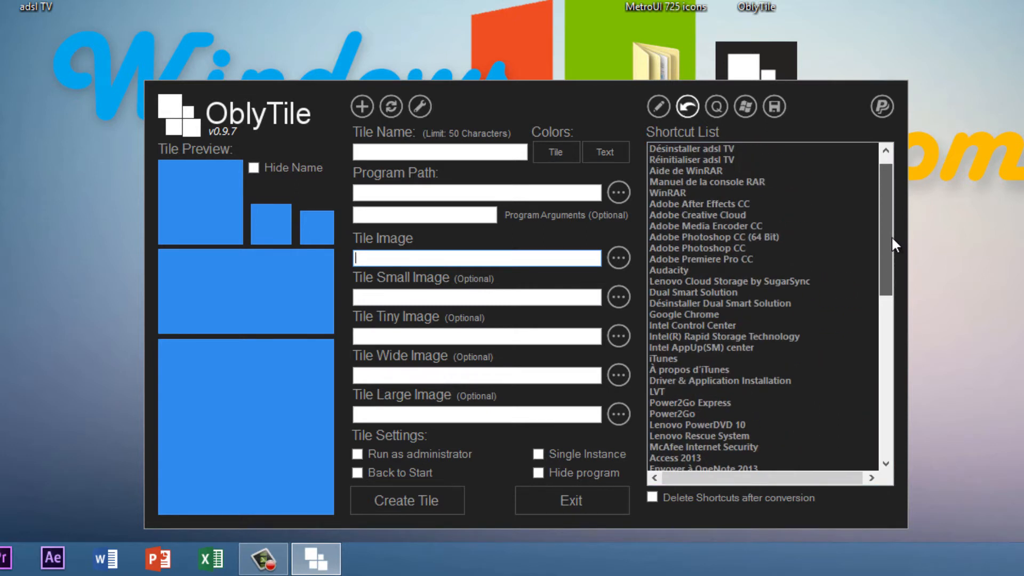
pyautogui.click(731, 243)
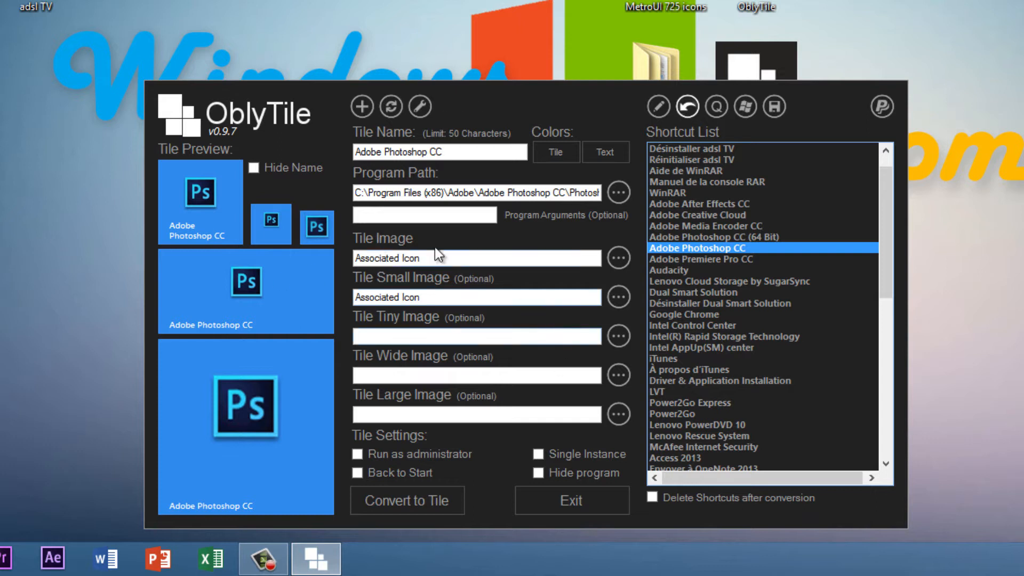
# - Set the main tile image to the Adobe Photoshop icon from the Applications folder inside MetroUI 725 icons on the Desktop
pyautogui.click(618, 258)
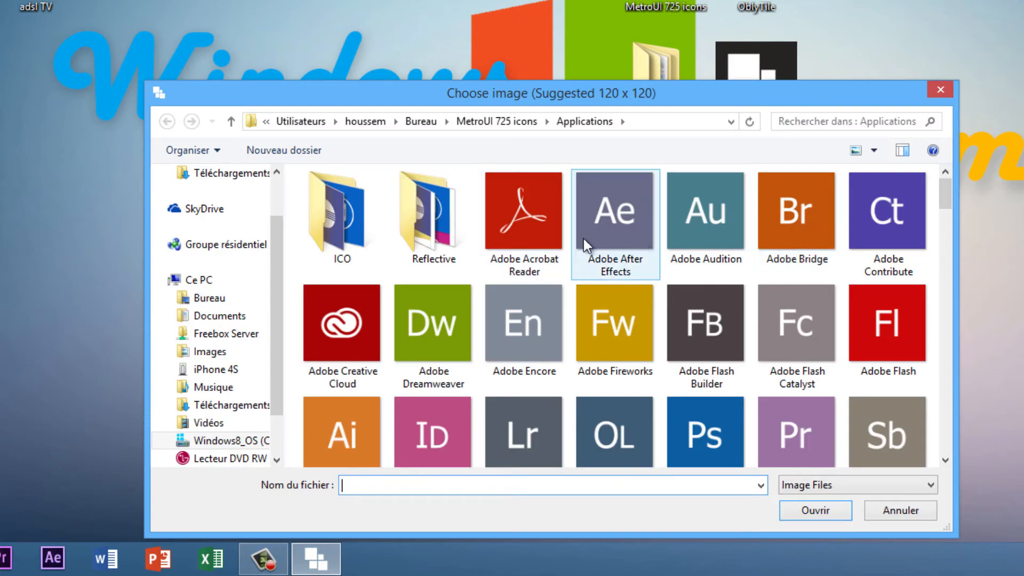
pyautogui.click(238, 297)
pyautogui.moveTo(648, 98); pyautogui.dragTo(645, 181)
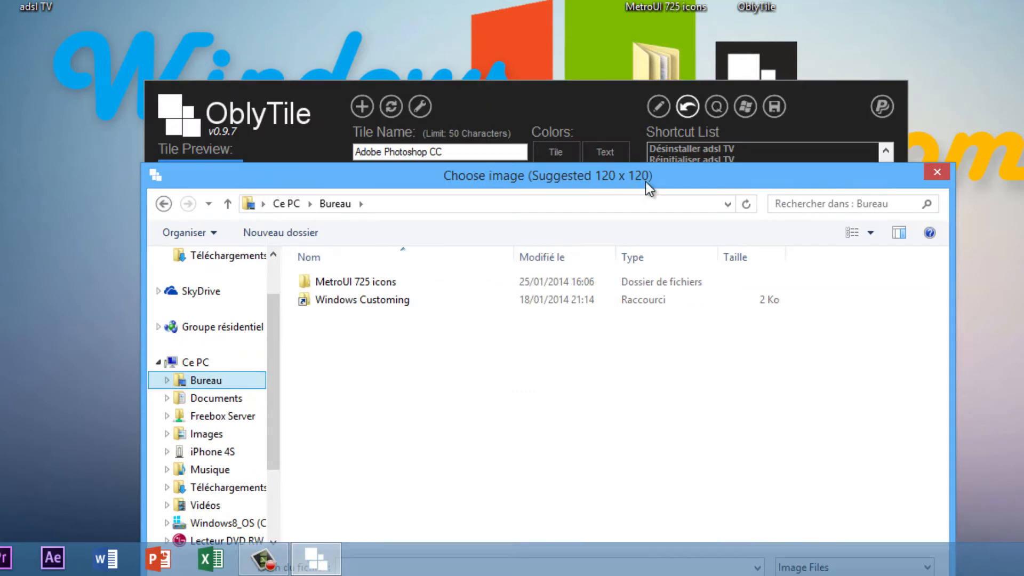
pyautogui.moveTo(589, 163); pyautogui.dragTo(606, 167)
pyautogui.moveTo(603, 84); pyautogui.dragTo(602, 60)
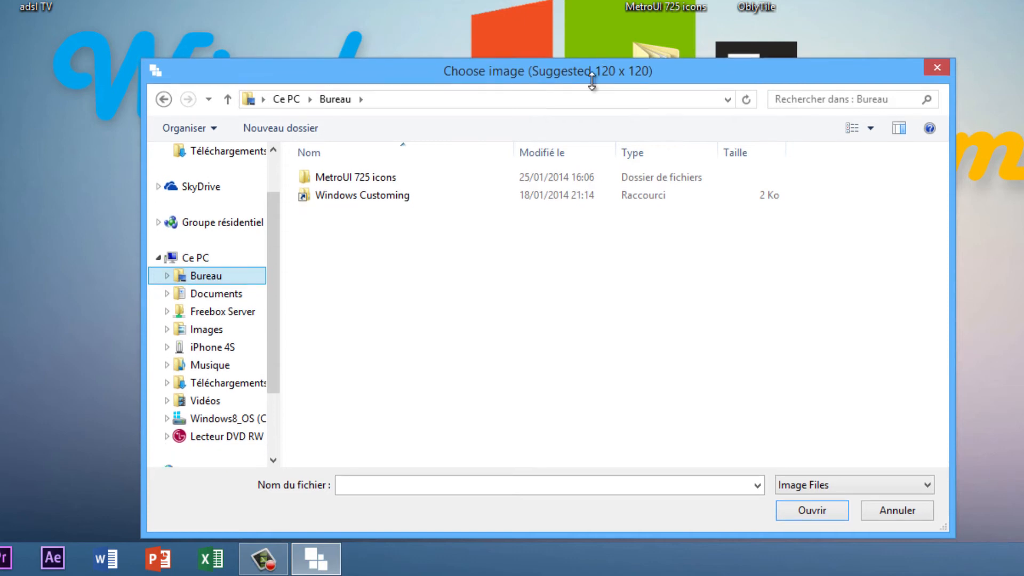
pyautogui.doubleClick(376, 176)
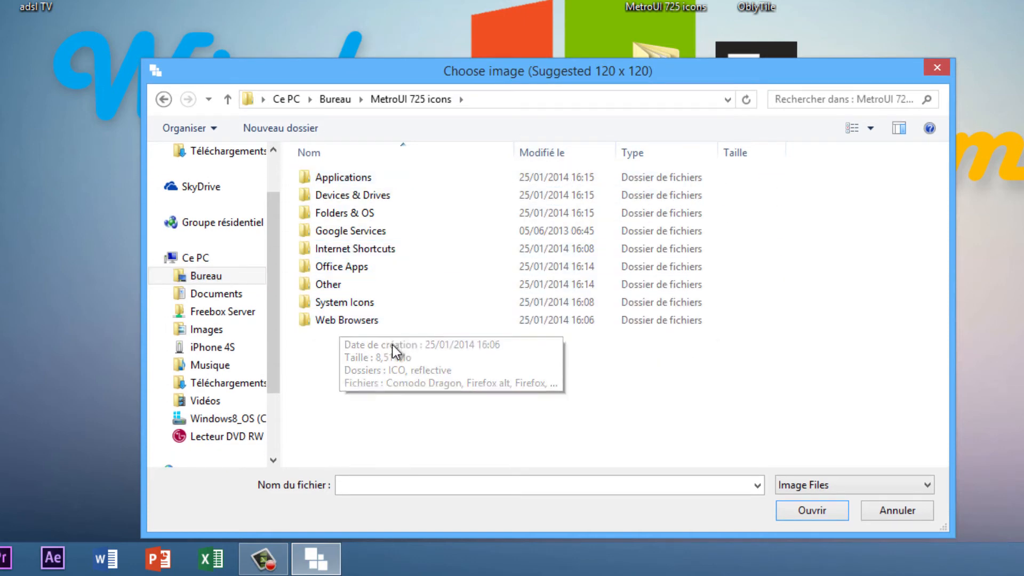
pyautogui.doubleClick(389, 180)
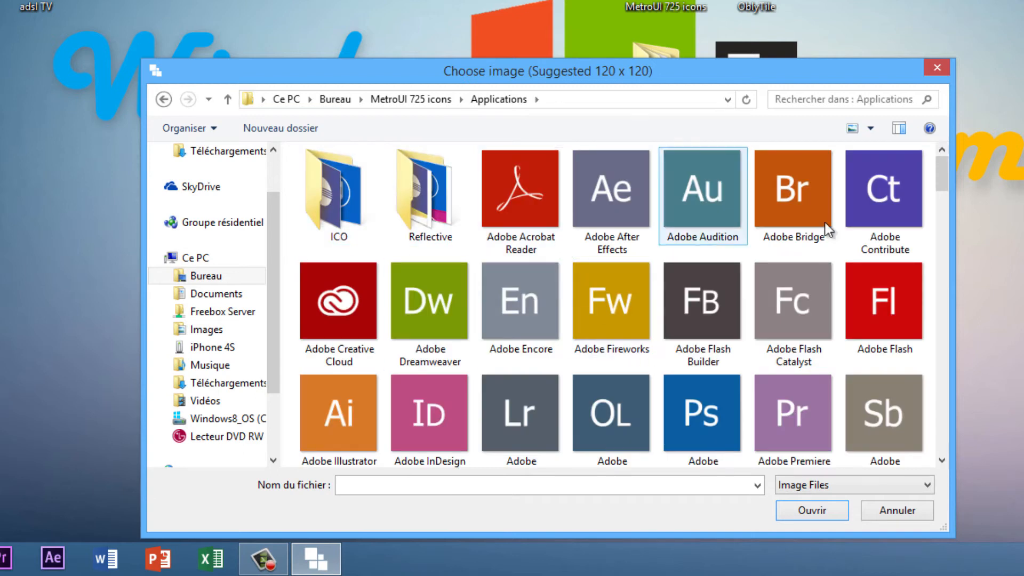
pyautogui.scroll(-3, 939, 186)
pyautogui.scroll(3, 941, 187)
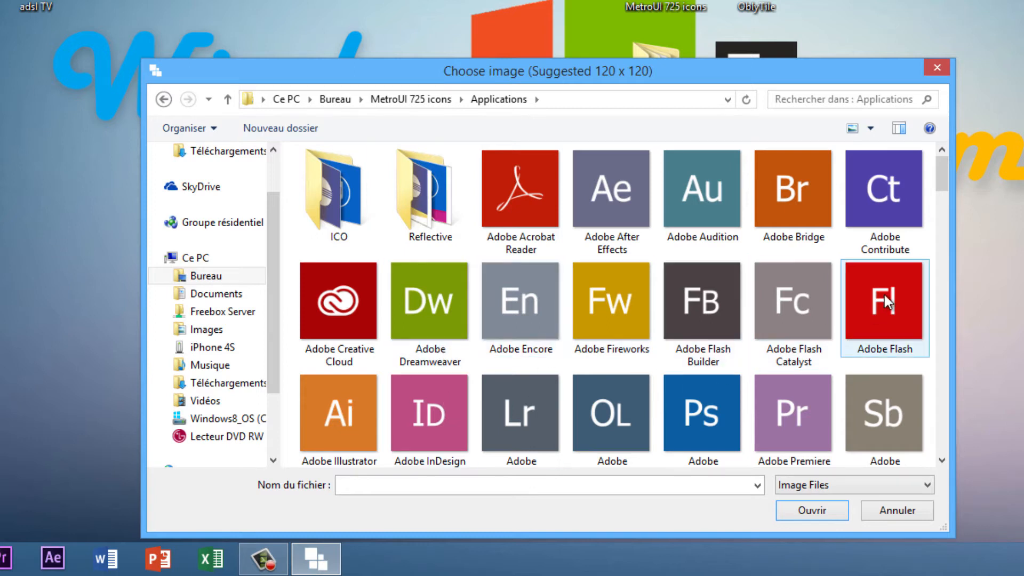
pyautogui.scroll(-3, 938, 179)
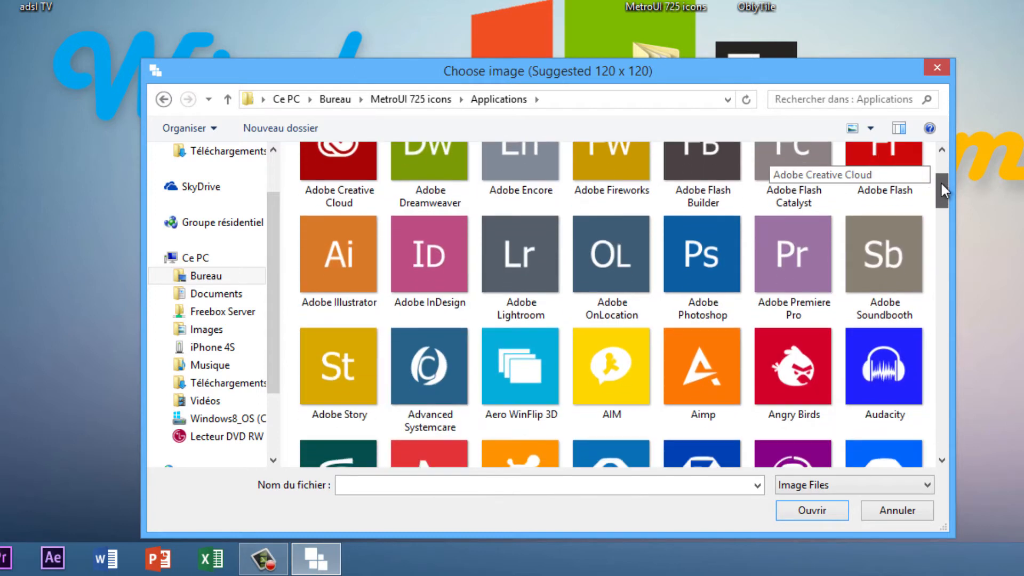
pyautogui.doubleClick(704, 251)
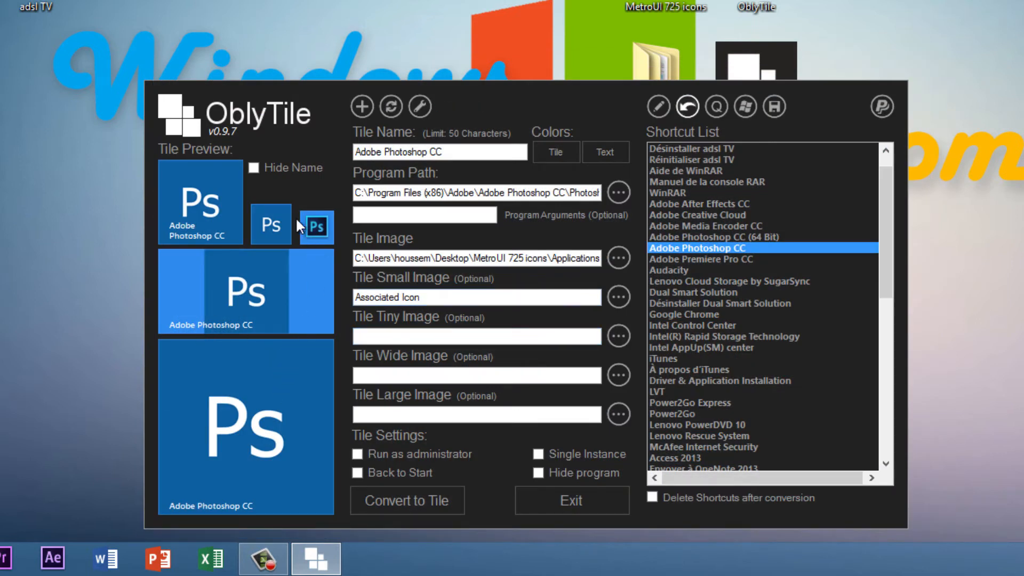
# - Set the Photoshop tile's background colour to blue 005FFF and apply it
pyautogui.click(560, 151)
pyautogui.moveTo(710, 185); pyautogui.dragTo(749, 155)
pyautogui.click(659, 308)
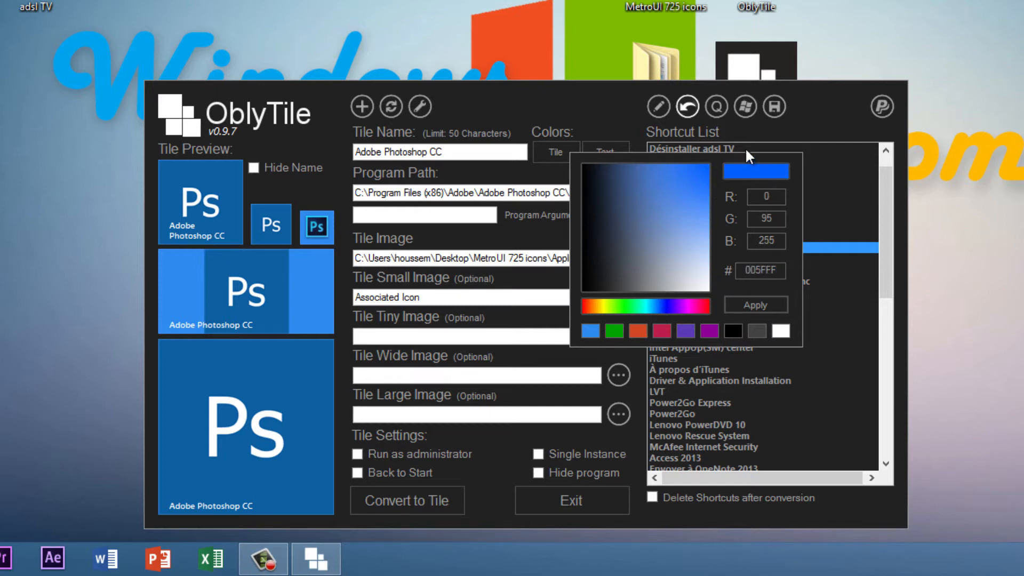
pyautogui.click(741, 300)
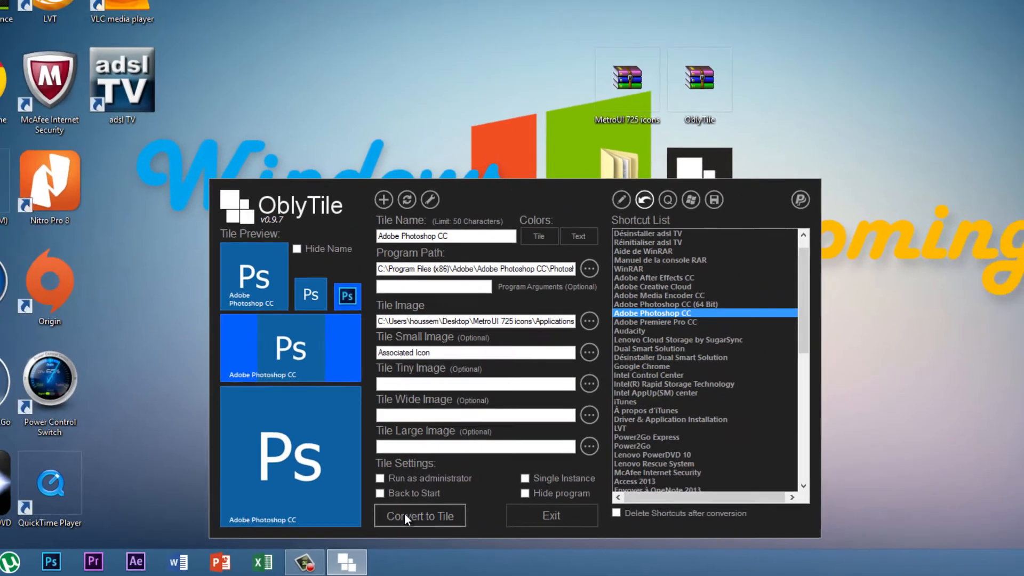
# - Convert the Photoshop shortcut to a tile, place it beside the NRJ tile on the Start screen, and return to the desktop
pyautogui.click(397, 500)
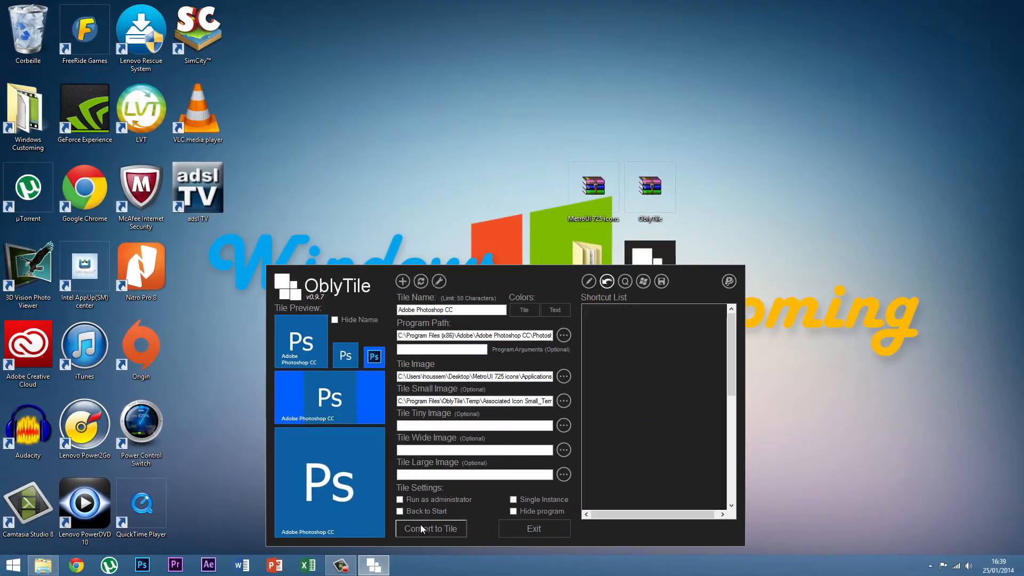
pyautogui.click(12, 566)
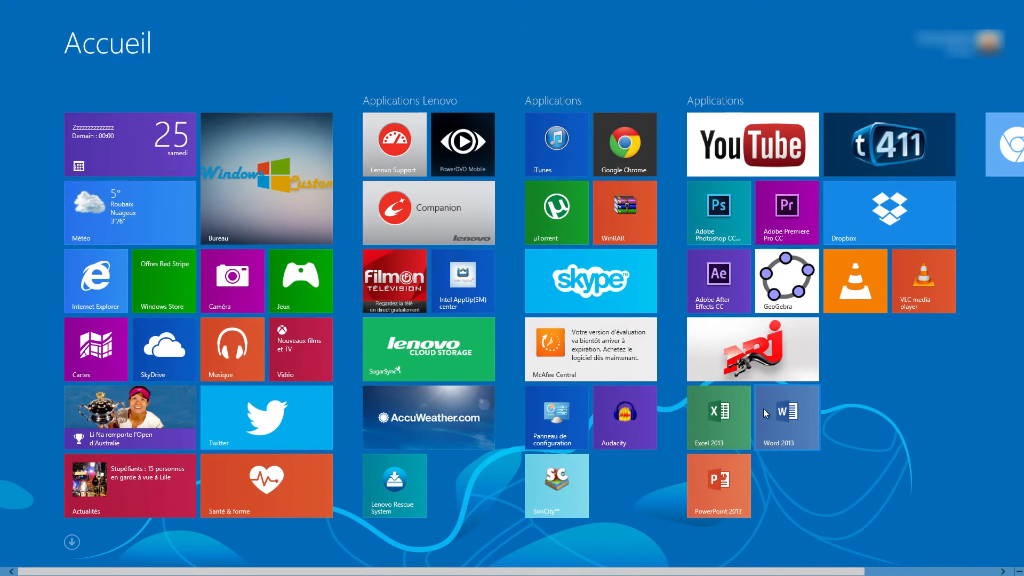
pyautogui.scroll(-3, 789, 357)
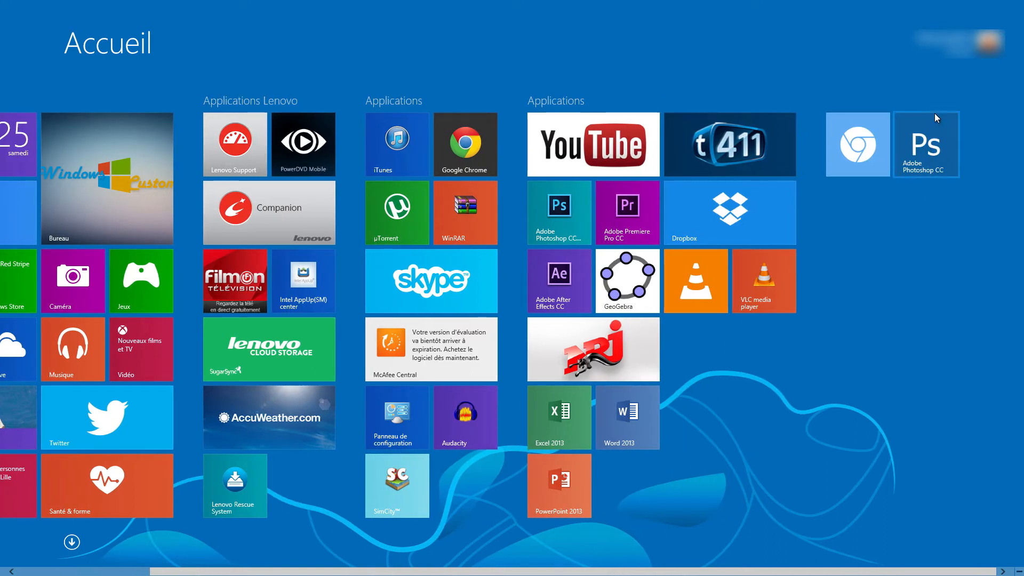
pyautogui.moveTo(930, 154); pyautogui.dragTo(768, 360)
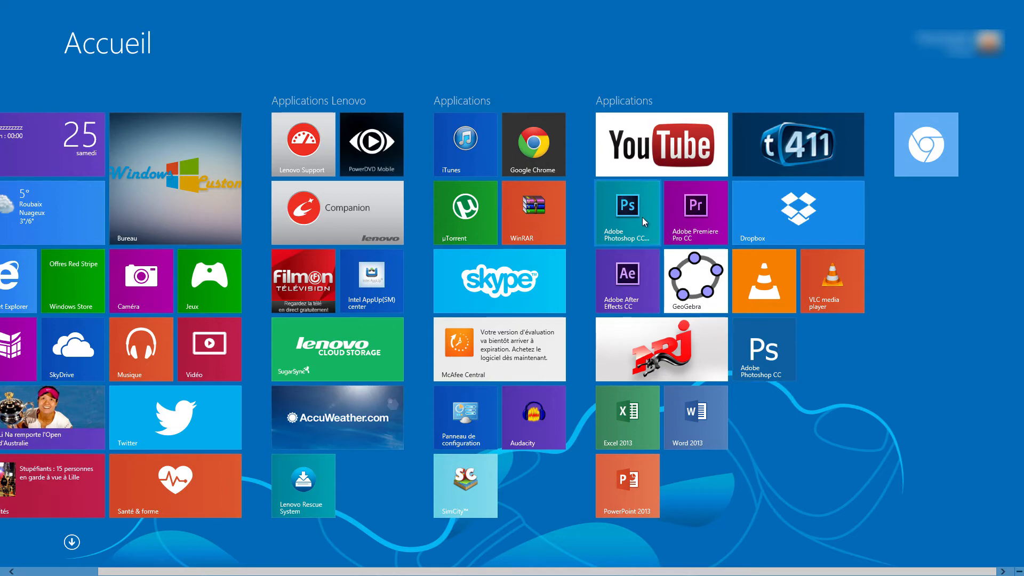
pyautogui.click(6, 569)
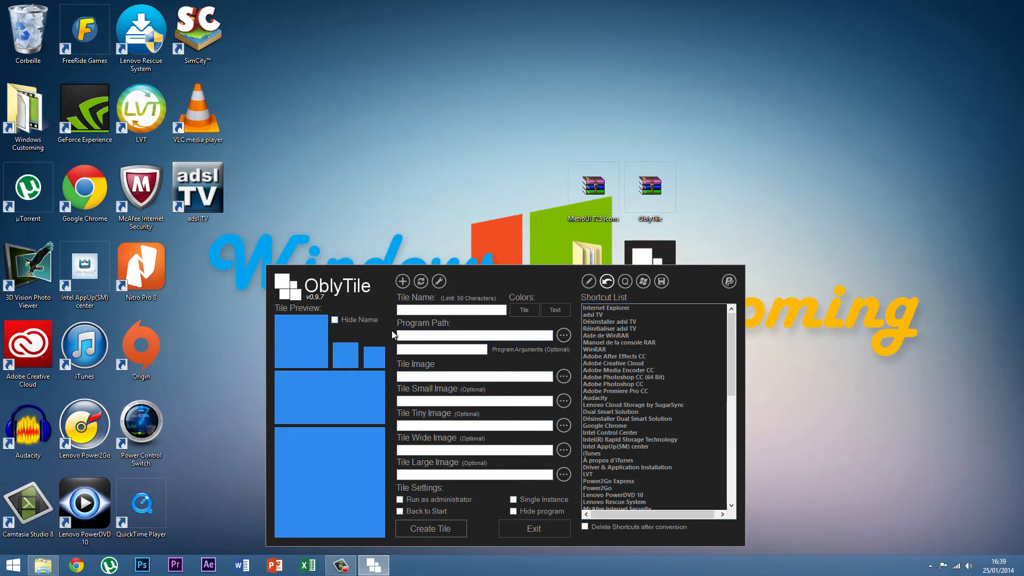
# - Update the created Adobe Photoshop CC tile to hide its name and check the result on the Start screen
pyautogui.click(589, 280)
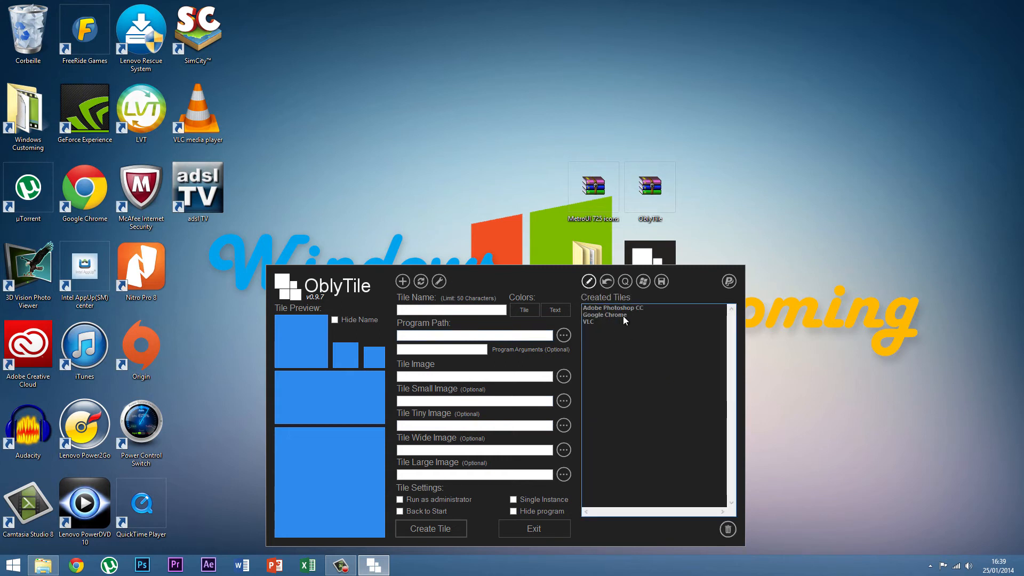
pyautogui.click(597, 309)
pyautogui.click(335, 320)
pyautogui.click(421, 529)
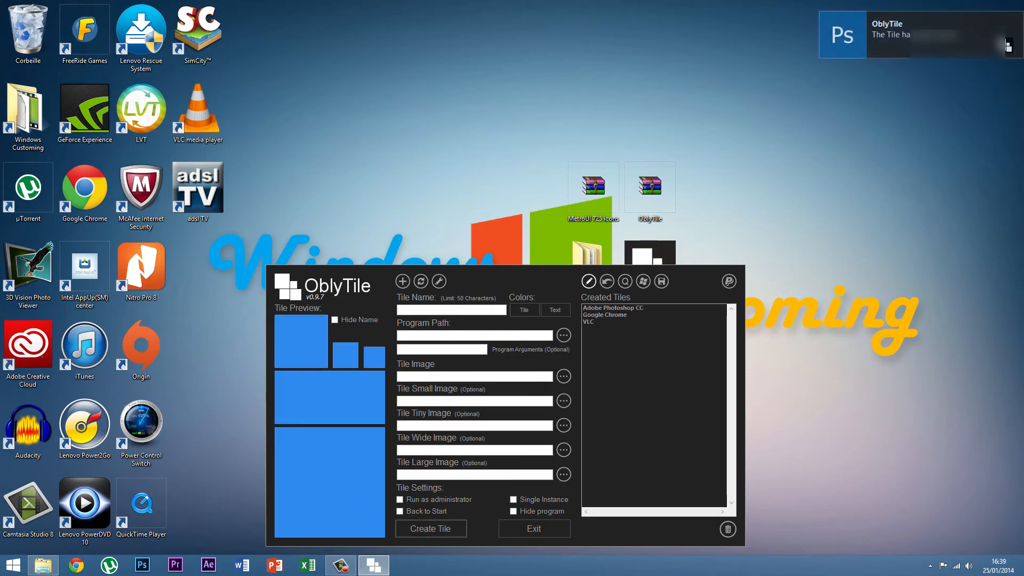
pyautogui.press('super')
pyautogui.scroll(-3, 927, 201)
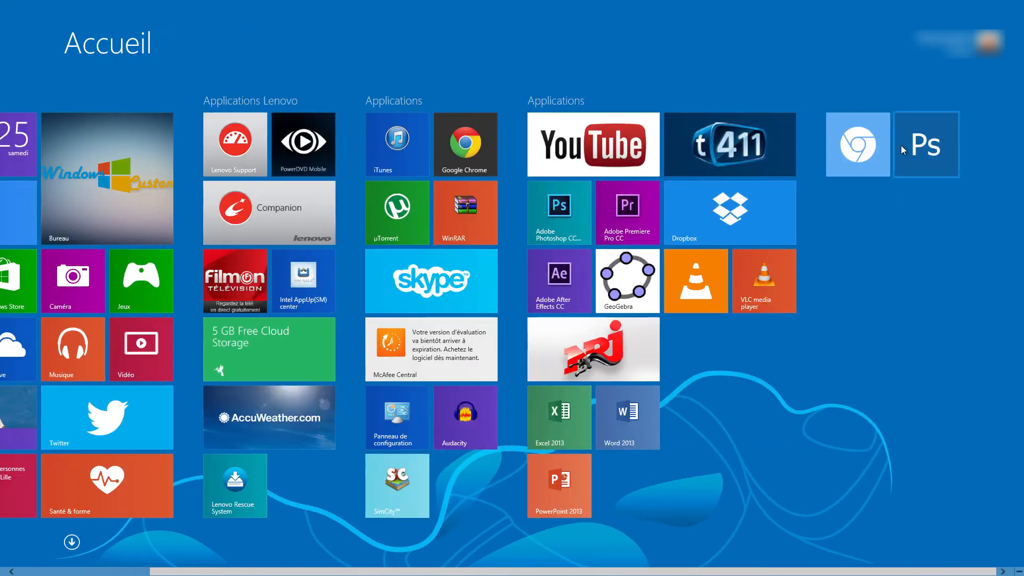
pyautogui.press('super')
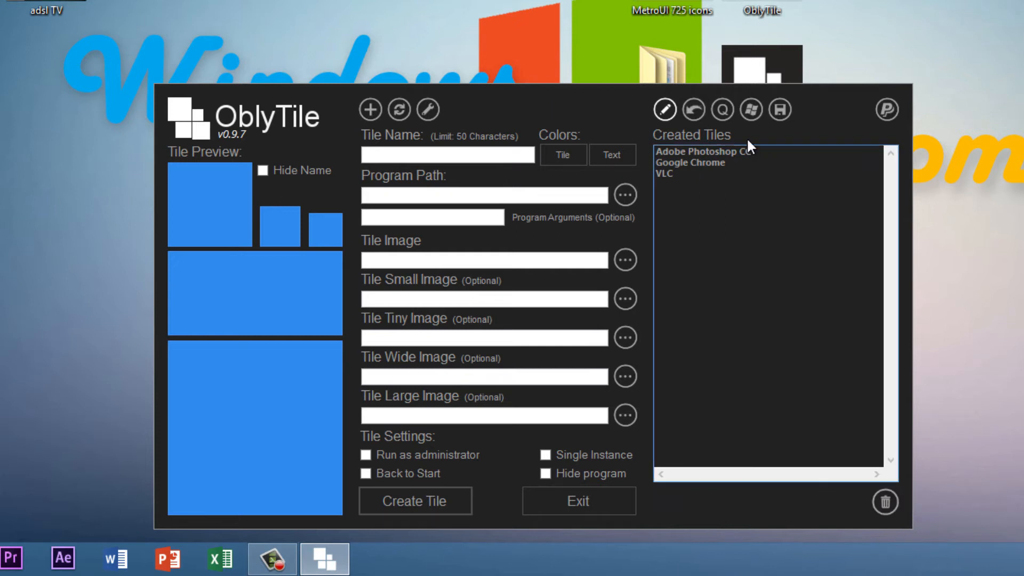
# - Load the Control Panel entry from the Quick List into the tile form and browse the remaining entries
pyautogui.click(724, 108)
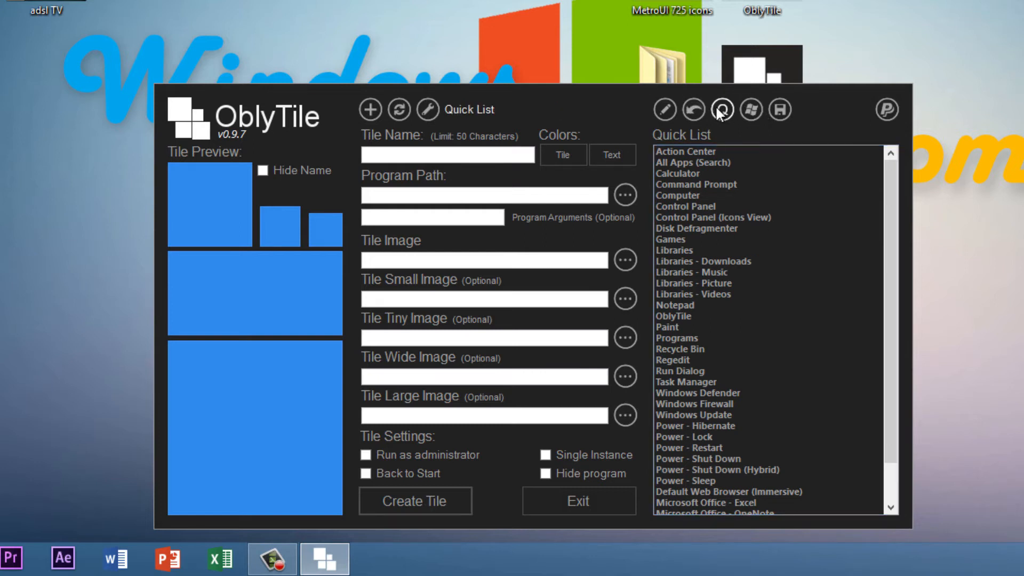
pyautogui.click(675, 203)
pyautogui.scroll(-2, 764, 258)
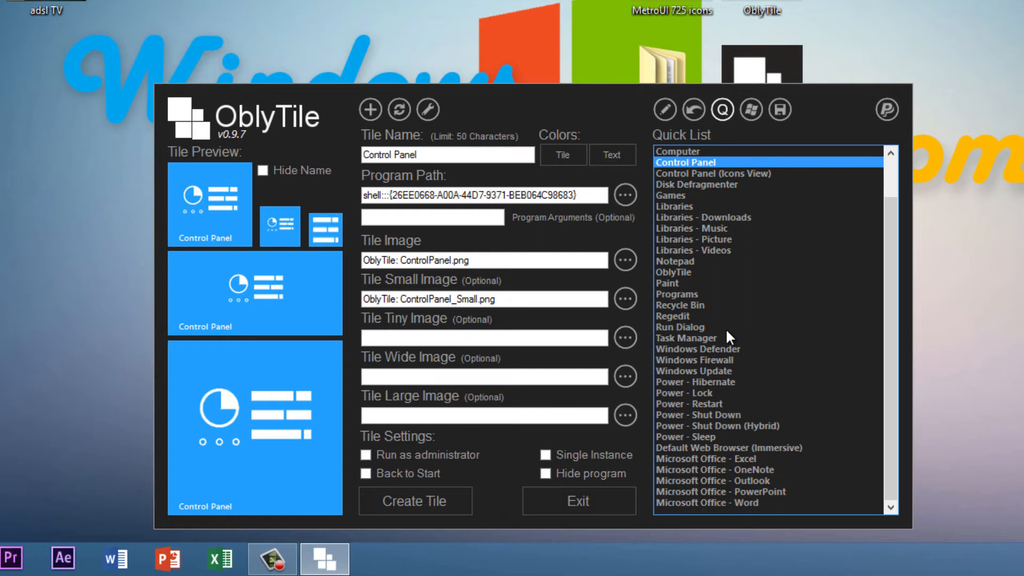
# - Preview the Quick List presets for OblyTile, Word, OneNote, Restart, Shut Down, Sleep and Lock, and look at the tile image chooser
pyautogui.click(696, 403)
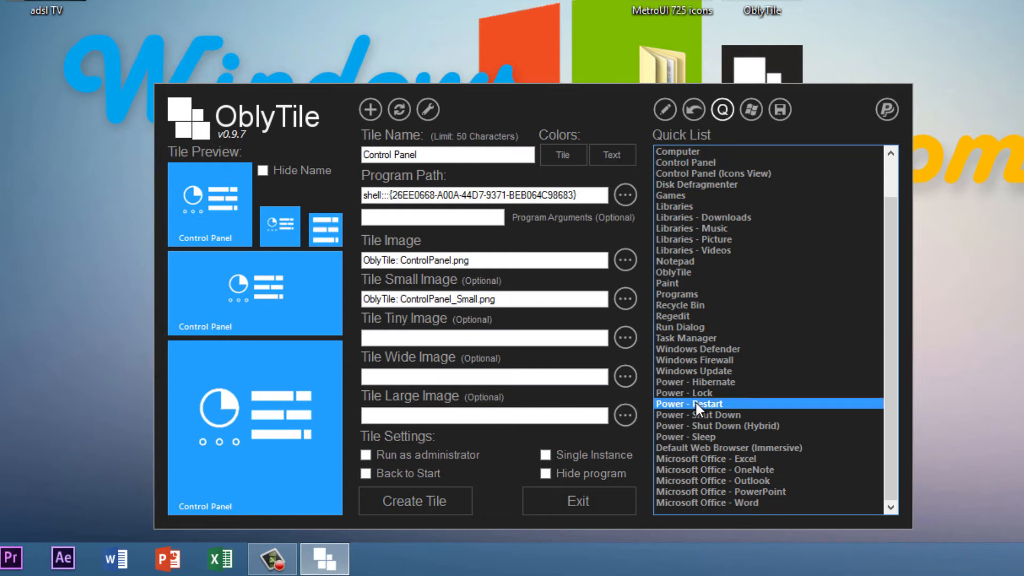
pyautogui.click(665, 271)
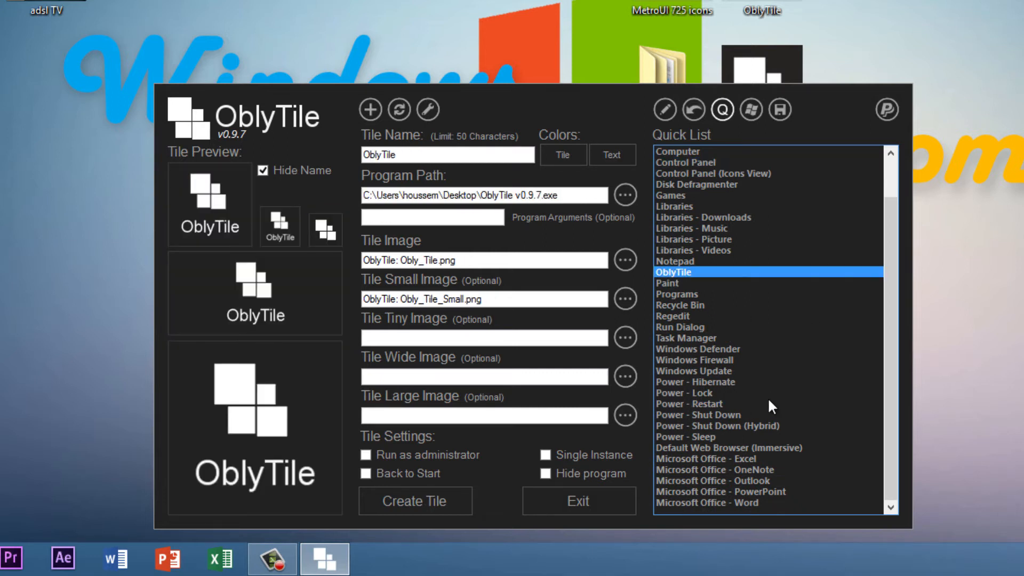
pyautogui.click(739, 499)
pyautogui.click(720, 468)
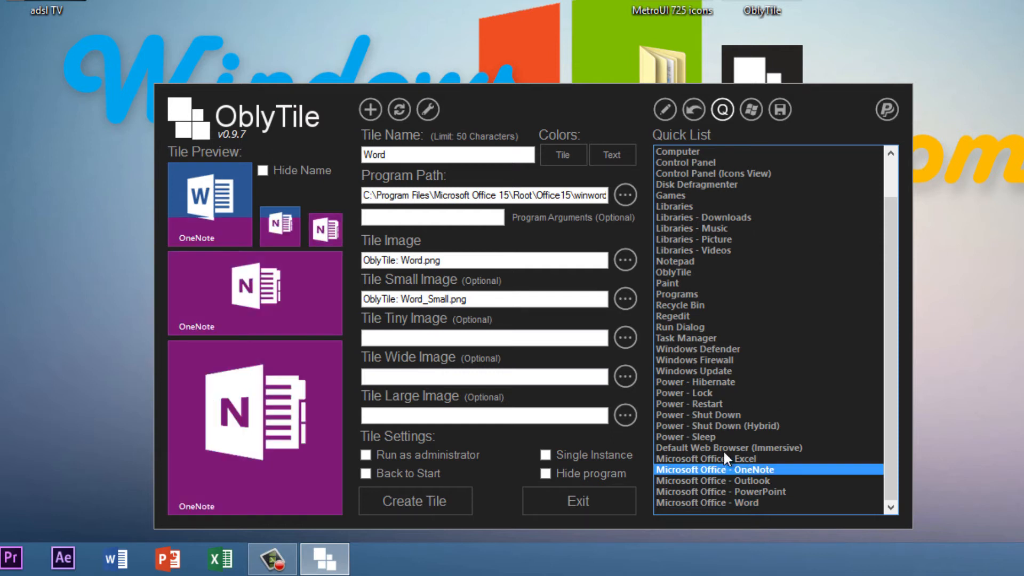
pyautogui.click(714, 403)
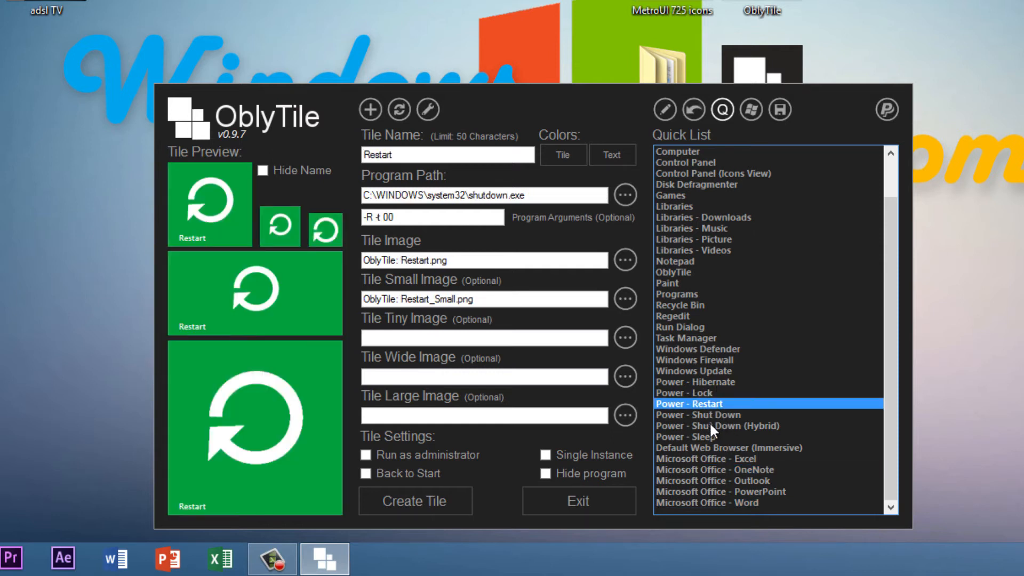
pyautogui.click(719, 414)
pyautogui.click(709, 436)
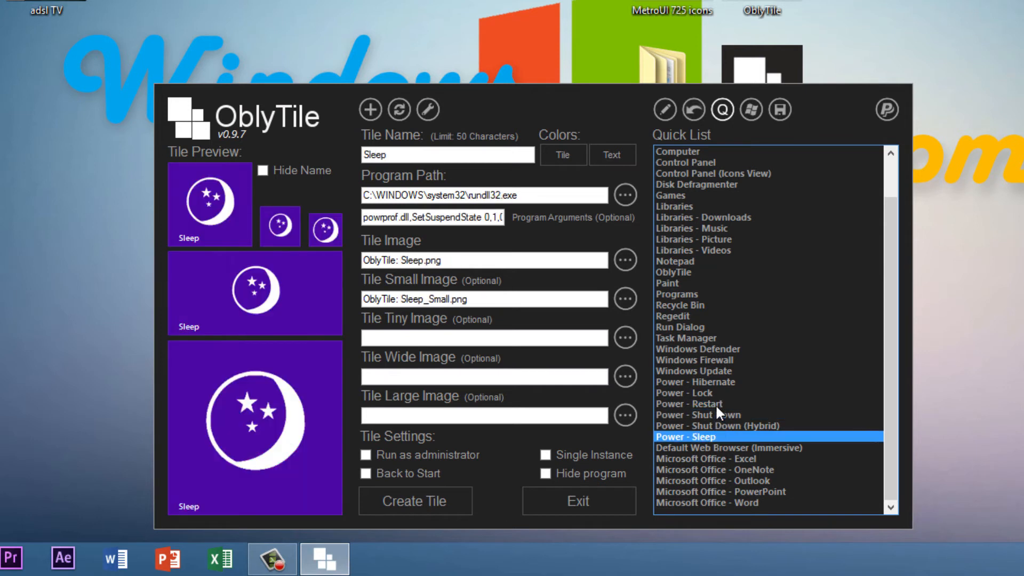
pyautogui.click(706, 393)
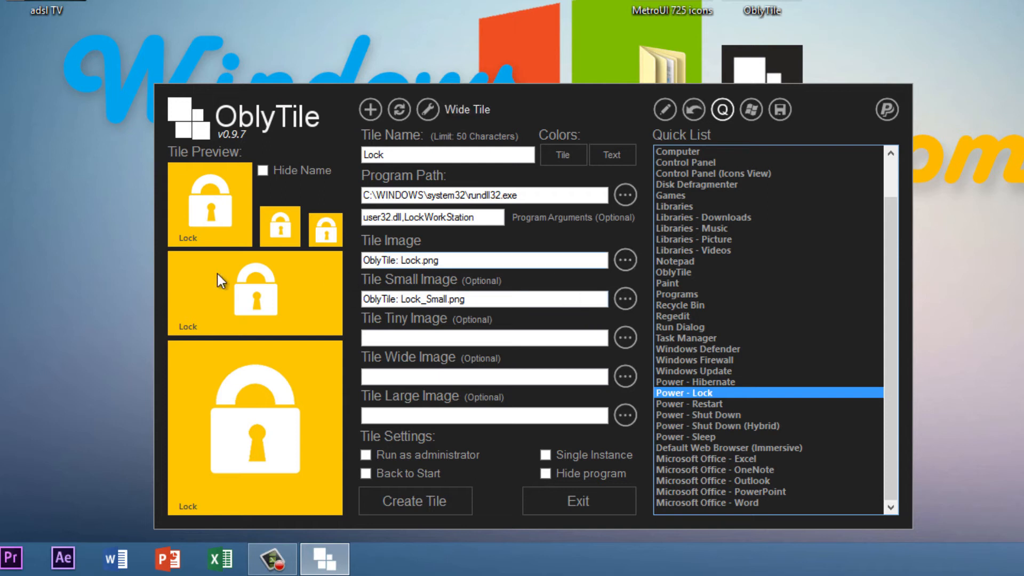
pyautogui.click(625, 261)
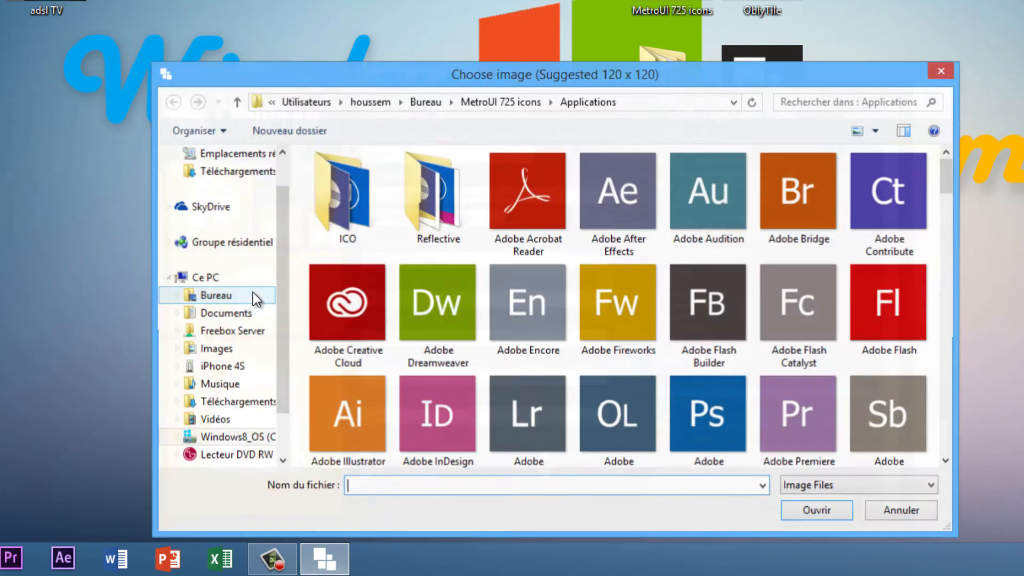
pyautogui.click(938, 73)
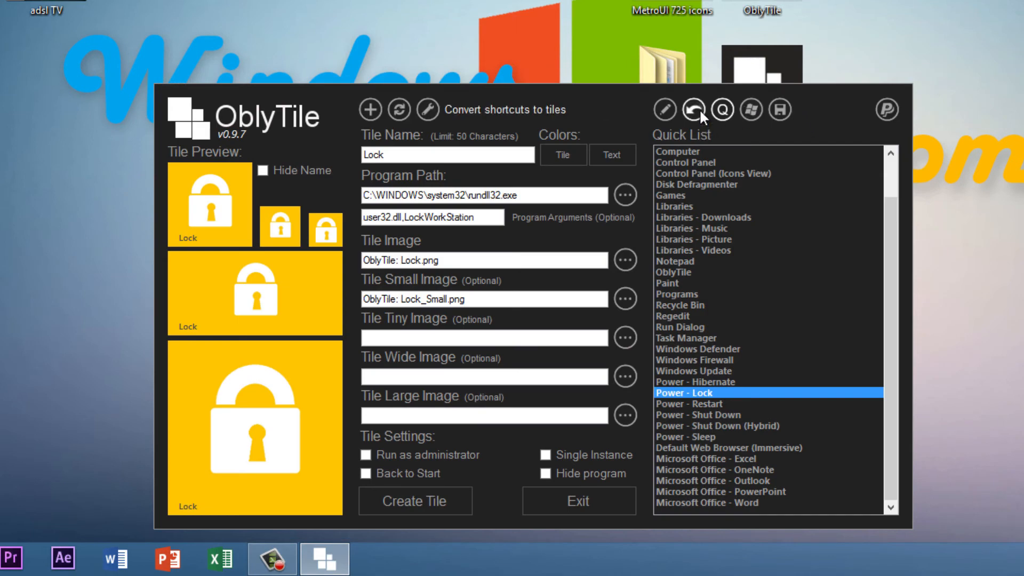
# - Start a new blank tile and name it Amazon
pyautogui.click(368, 109)
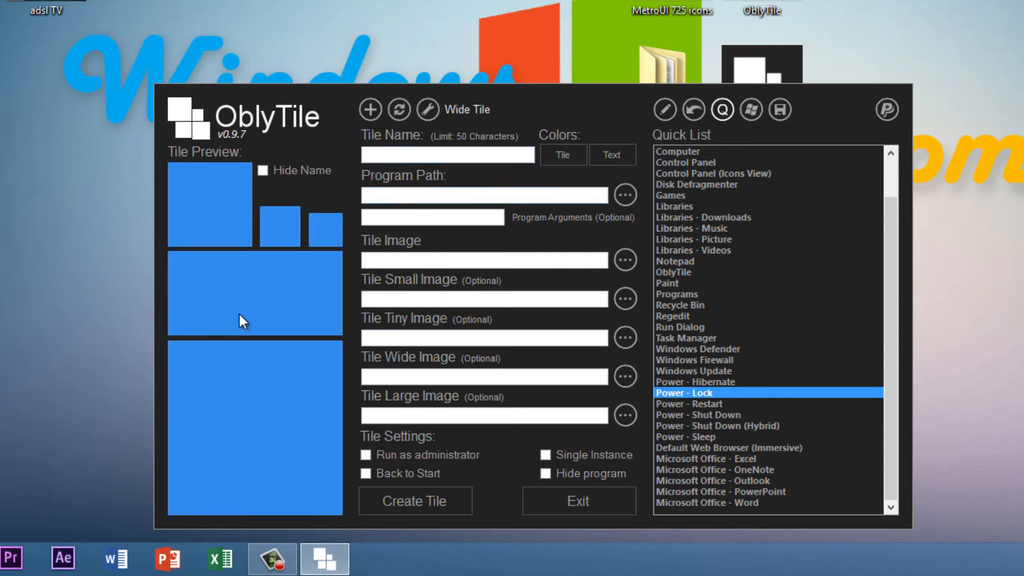
pyautogui.moveTo(478, 178); pyautogui.dragTo(497, 185)
pyautogui.click(519, 203)
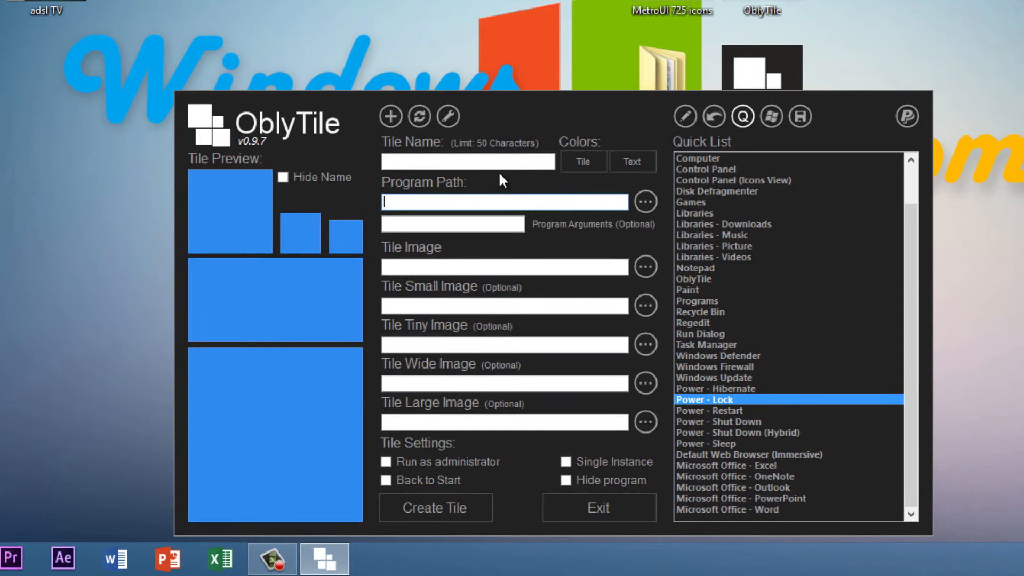
pyautogui.moveTo(499, 113); pyautogui.dragTo(479, 101)
pyautogui.click(474, 152)
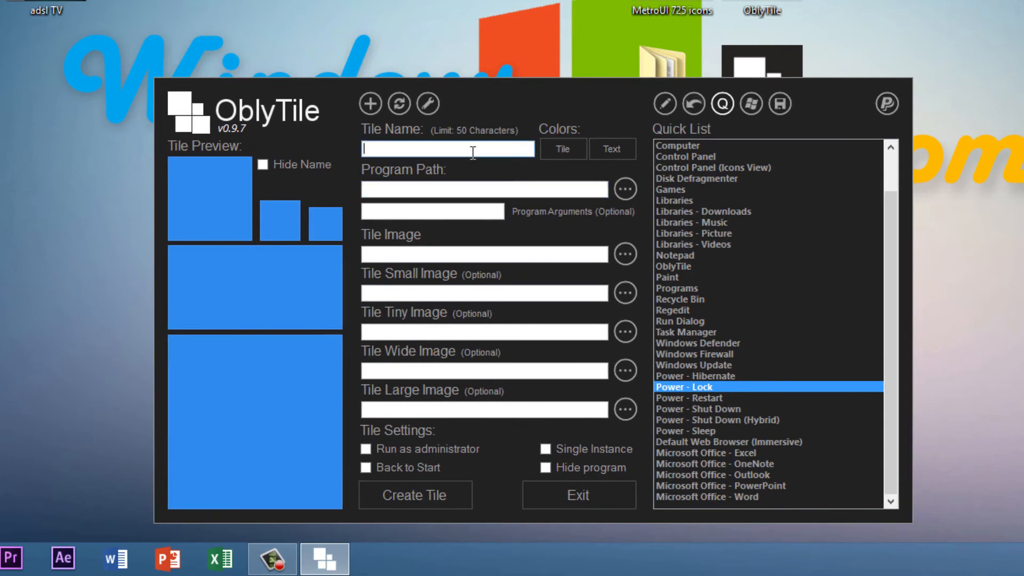
pyautogui.write('Amazon')
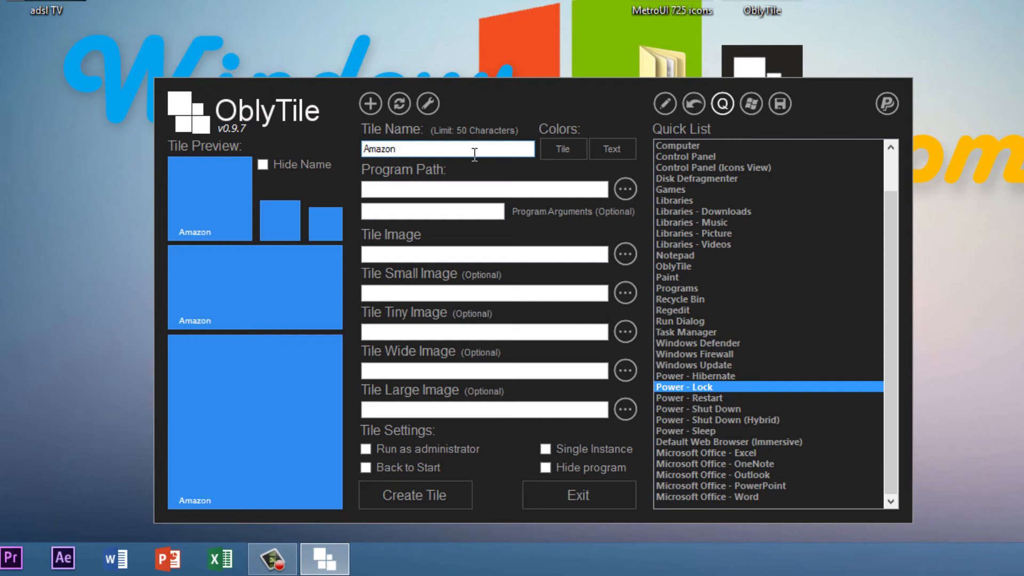
pyautogui.click(625, 191)
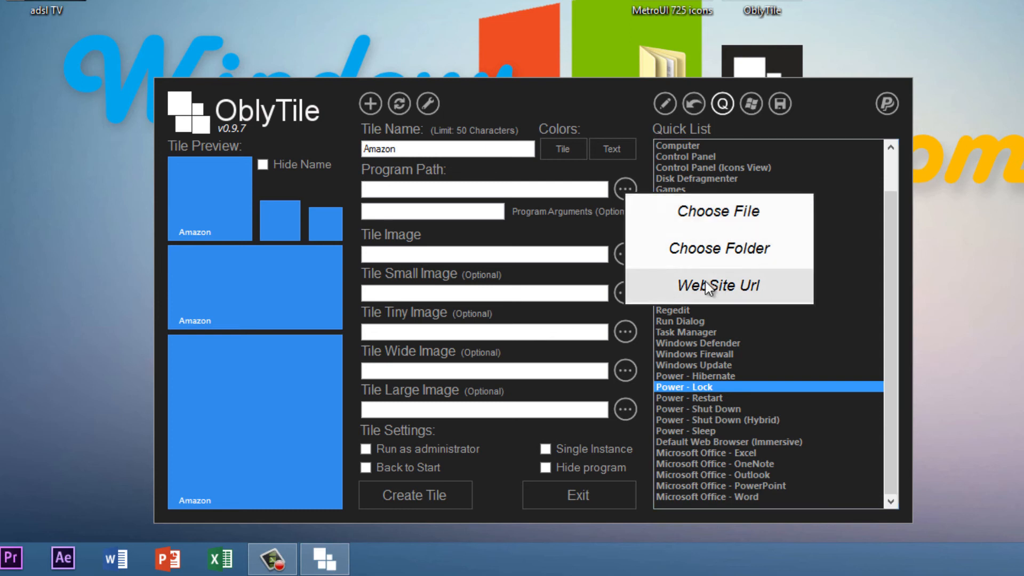
pyautogui.click(731, 288)
pyautogui.click(549, 192)
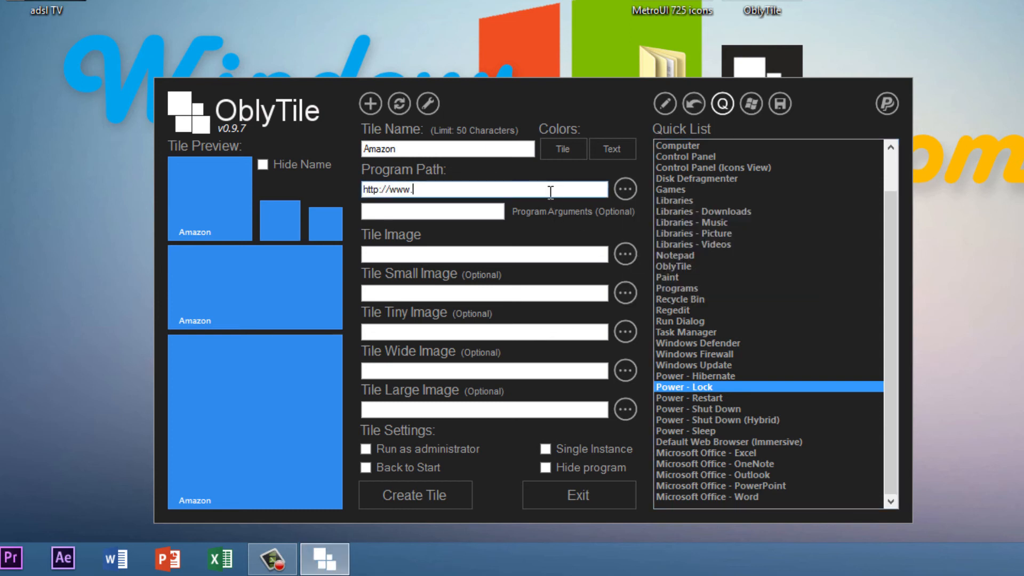
pyautogui.write('amazon.fr')
# - Set the tile image to the orange Amazon icon from the Internet Shortcuts folder of MetroUI 725 icons
pyautogui.click(625, 255)
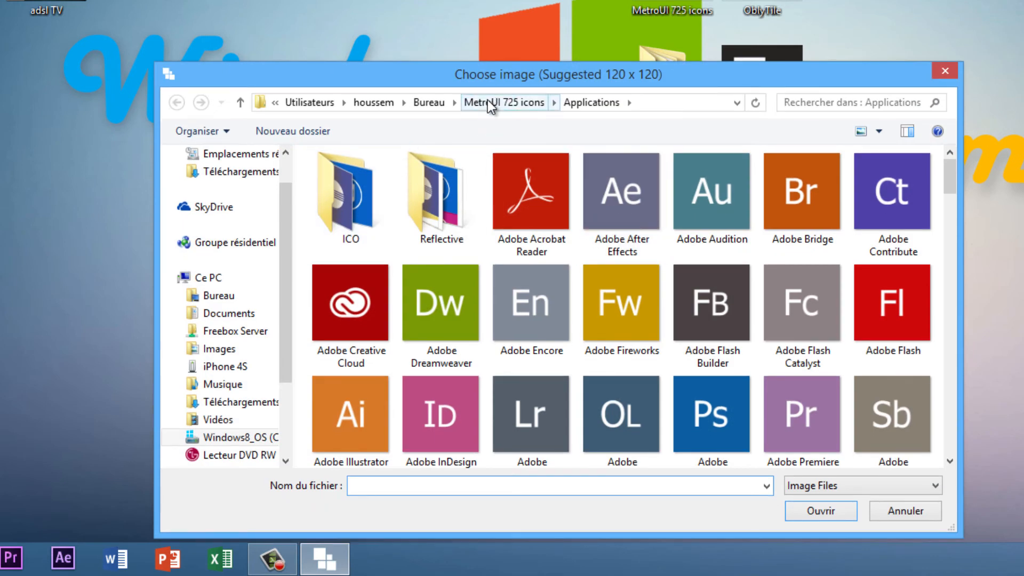
pyautogui.click(487, 100)
pyautogui.doubleClick(440, 254)
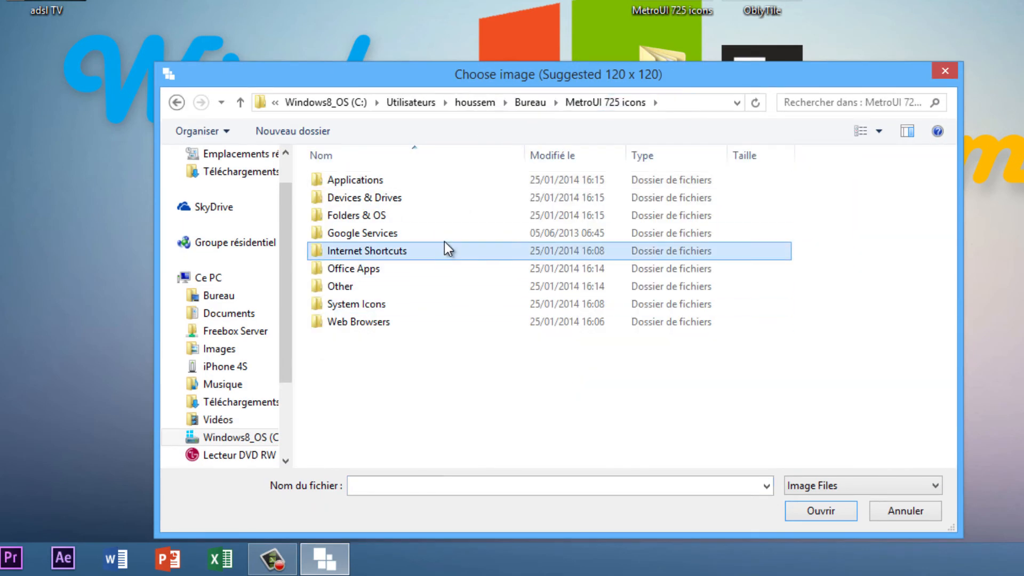
pyautogui.doubleClick(632, 199)
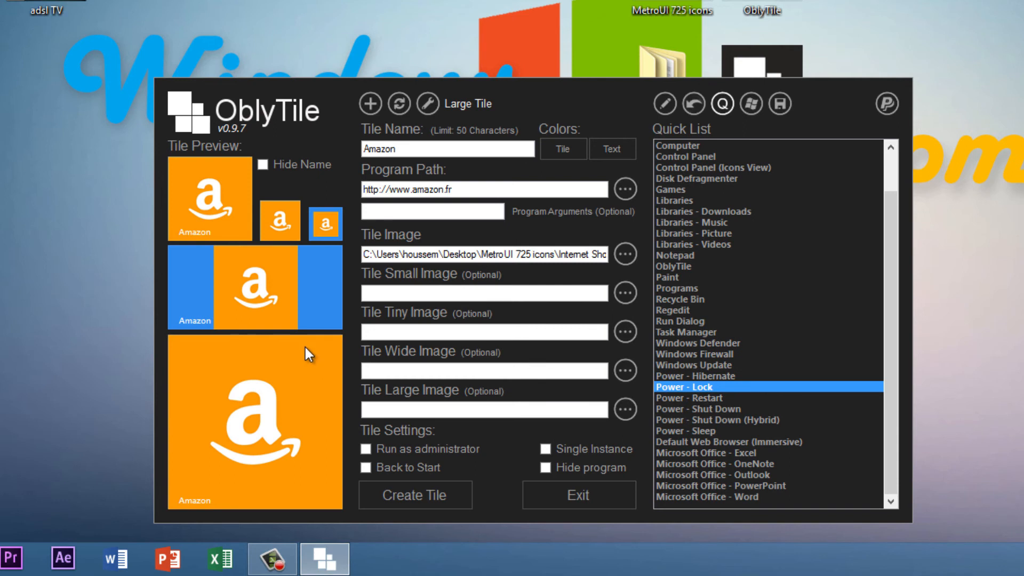
# - Hide the Amazon tile's name and apply orange FFA00A as its background colour
pyautogui.click(263, 164)
pyautogui.click(563, 149)
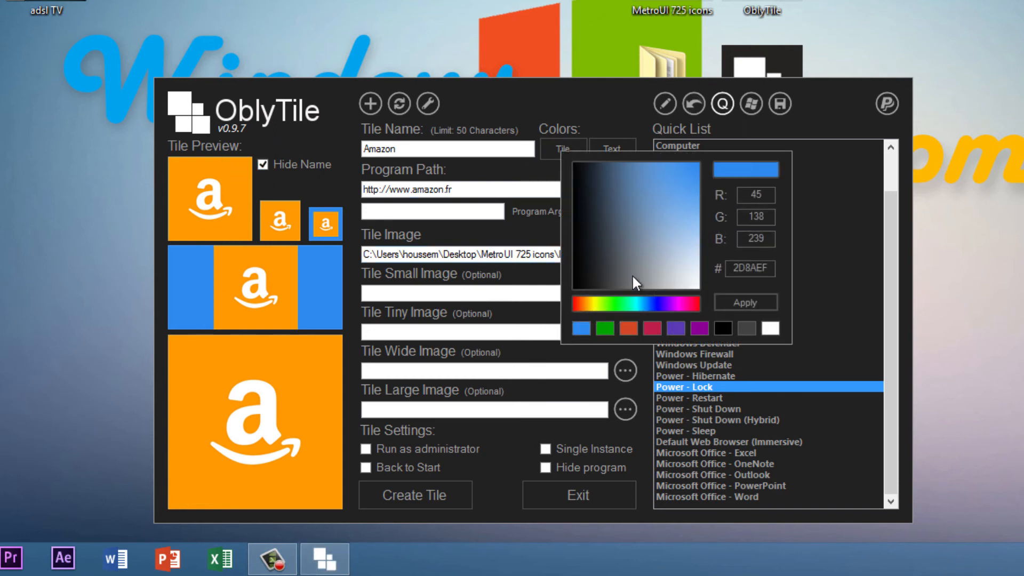
pyautogui.click(591, 303)
pyautogui.moveTo(682, 178); pyautogui.dragTo(702, 161)
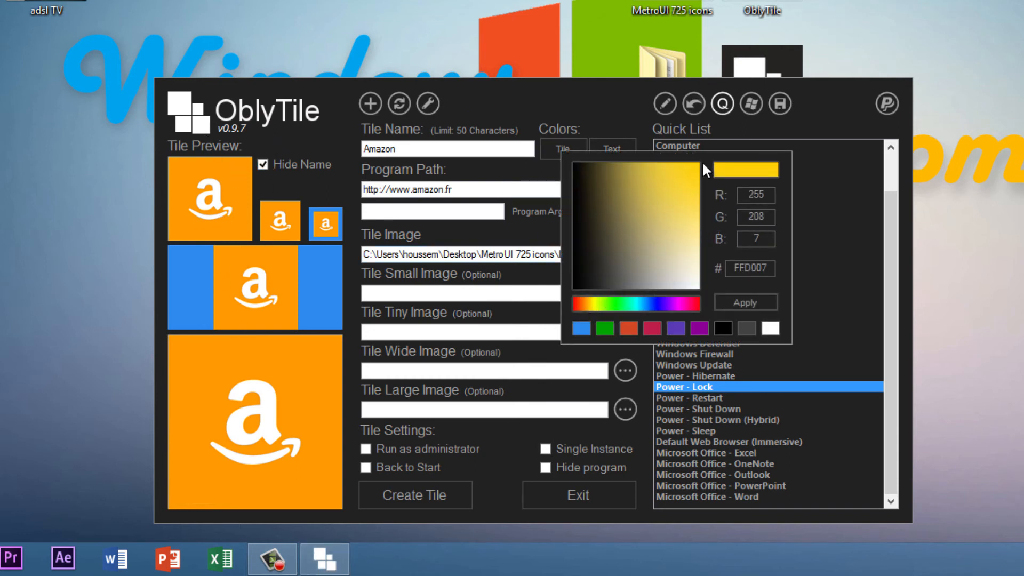
pyautogui.click(587, 300)
pyautogui.moveTo(692, 200); pyautogui.dragTo(712, 174)
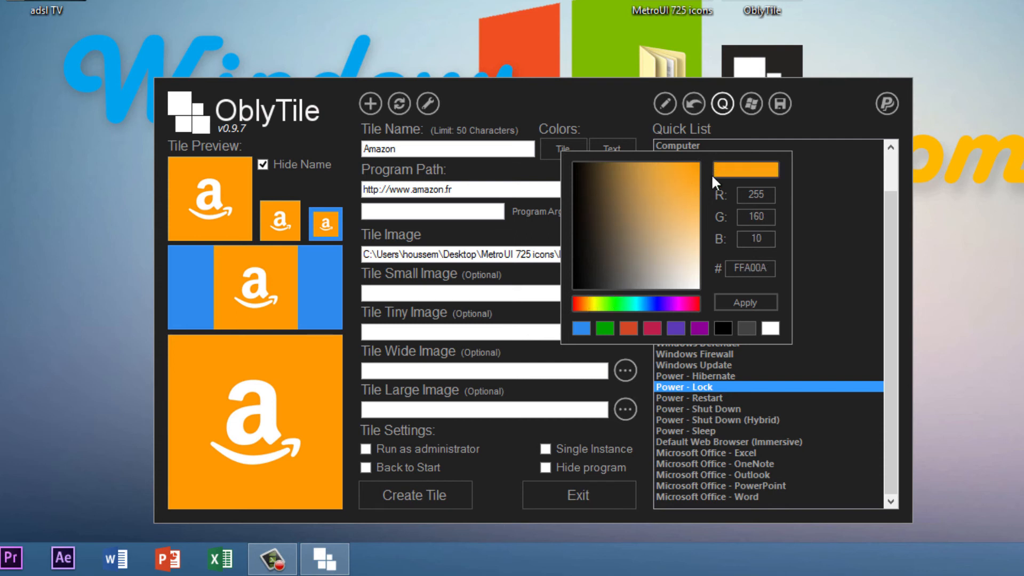
pyautogui.click(731, 298)
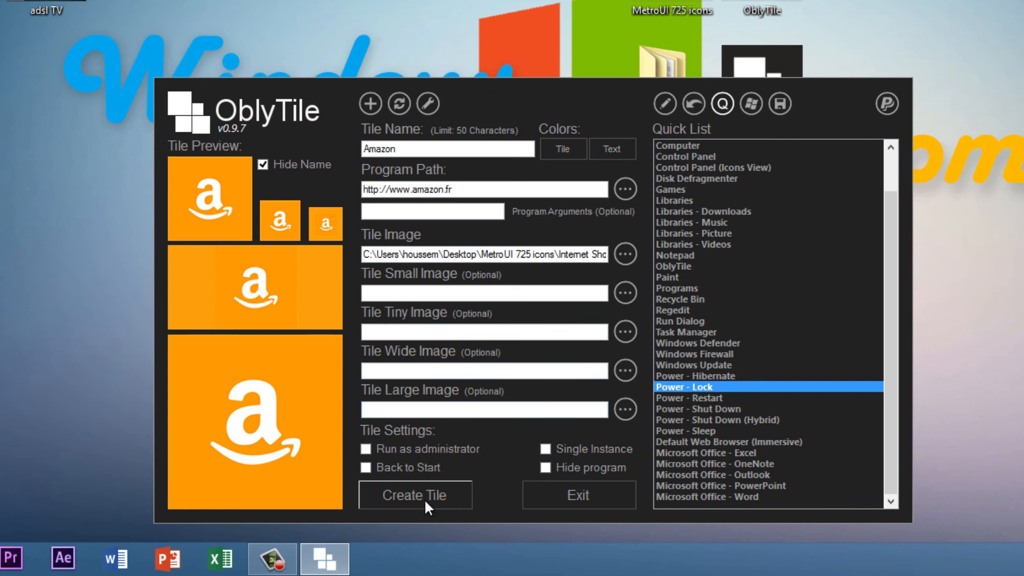
# - Create the Amazon tile and locate it on the Start screen
pyautogui.click(387, 498)
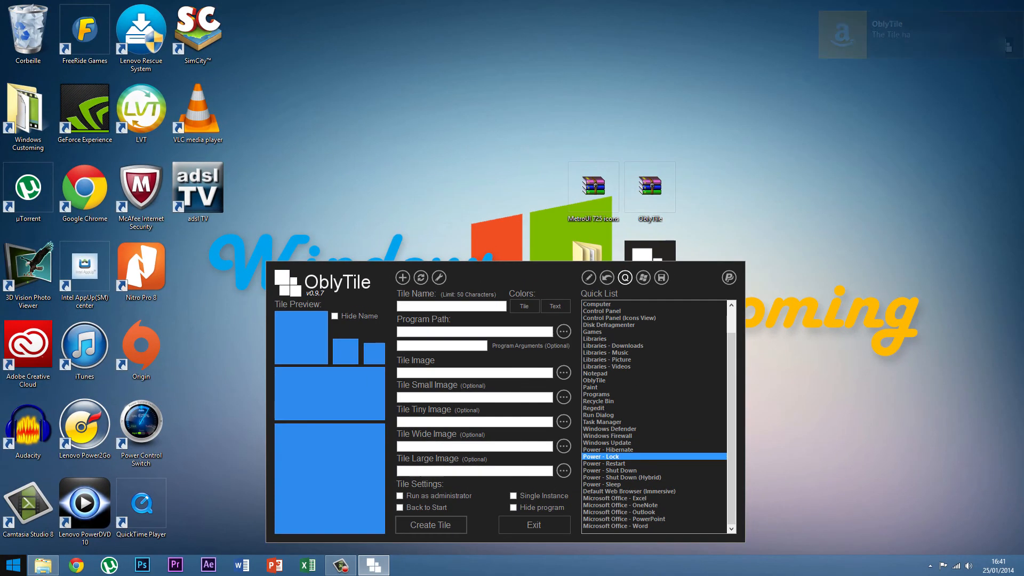
pyautogui.click(3, 572)
pyautogui.scroll(-3, 666, 338)
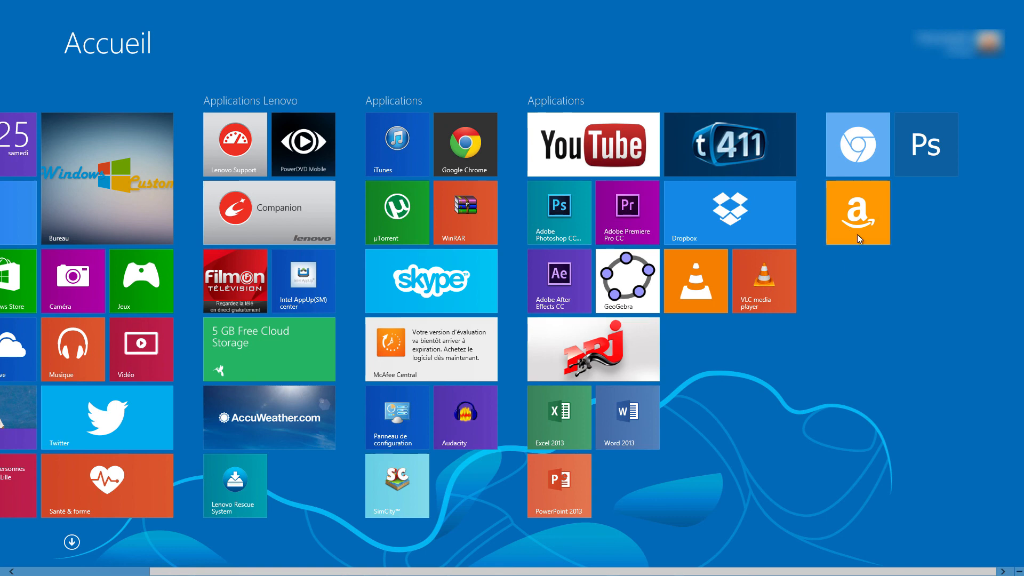
# - Launch the Amazon tile to test its link, close the browser and return to the tile editor
pyautogui.click(856, 219)
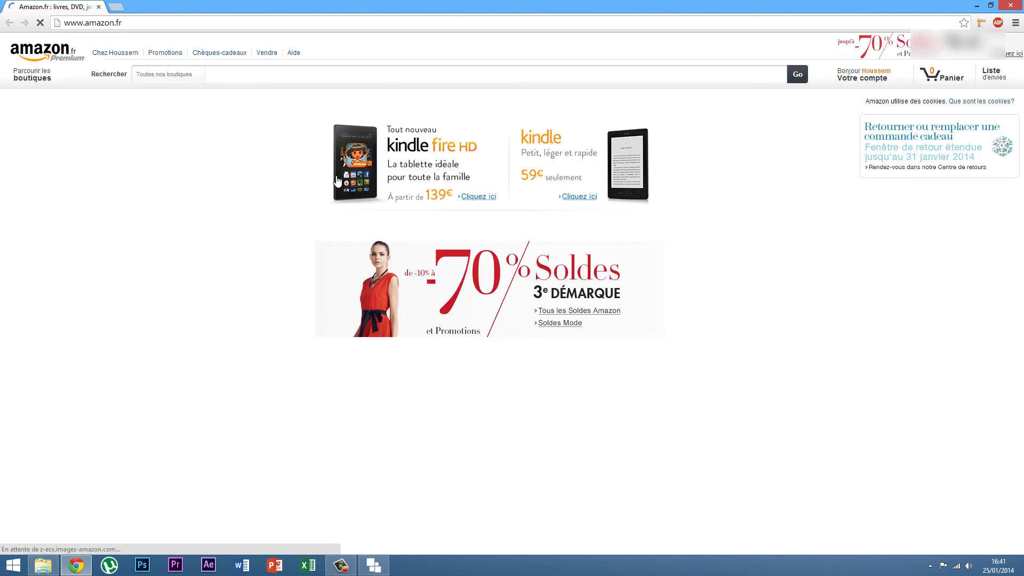
pyautogui.click(1012, 6)
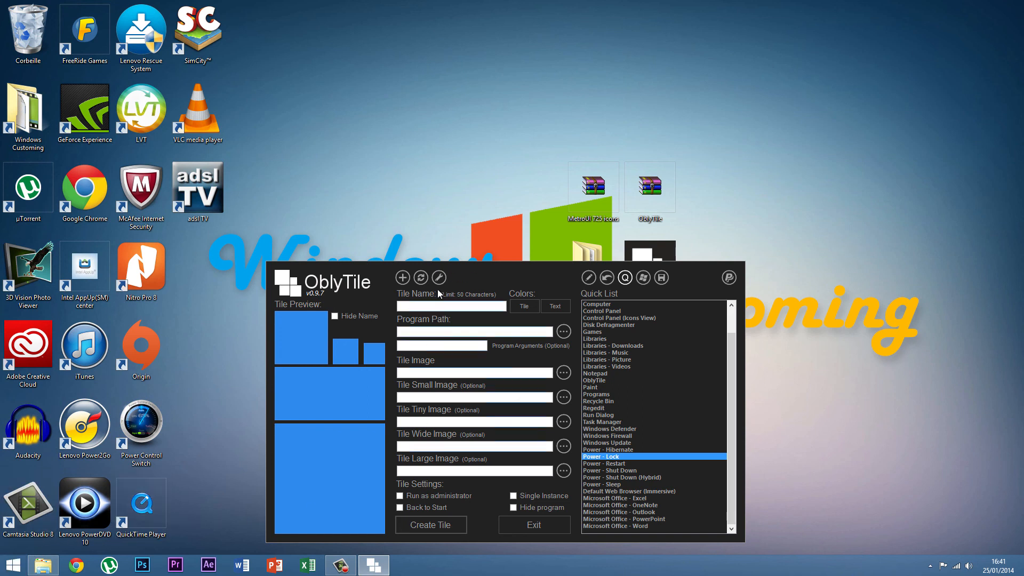
pyautogui.moveTo(465, 271); pyautogui.dragTo(455, 234)
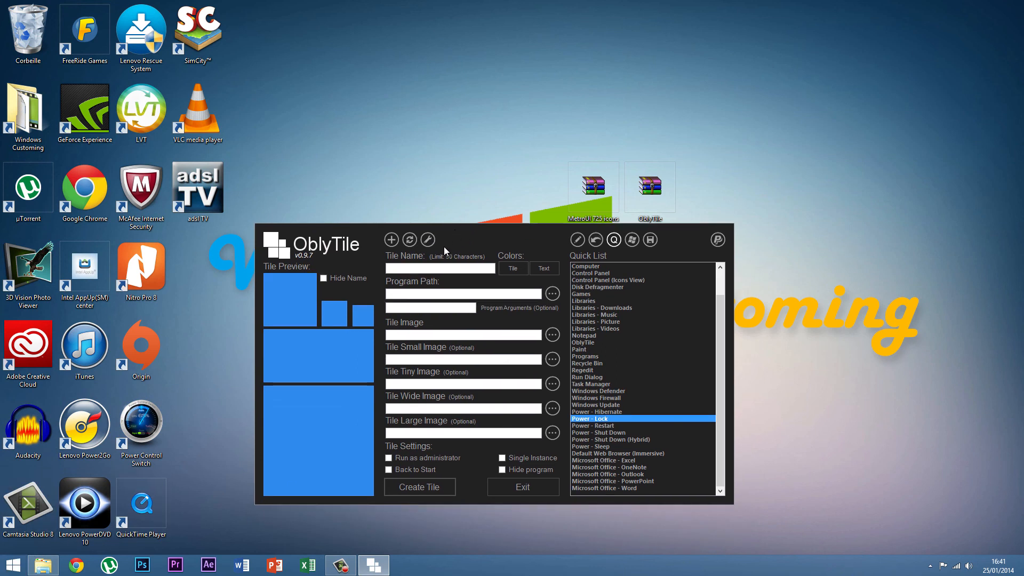